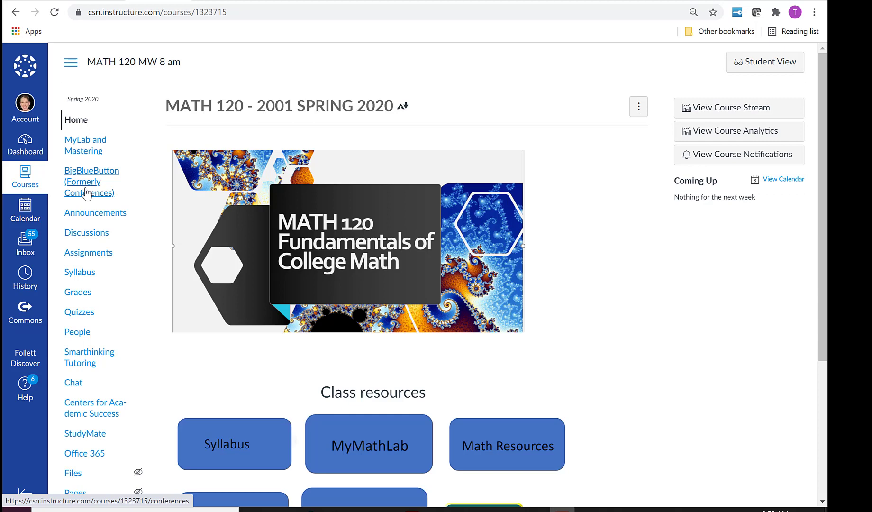
# Open the Spring 2020 course's BigBlueButton page and look through its concluded conferences, including MATH 120 -Review for Stats Test
pyautogui.click(86, 193)
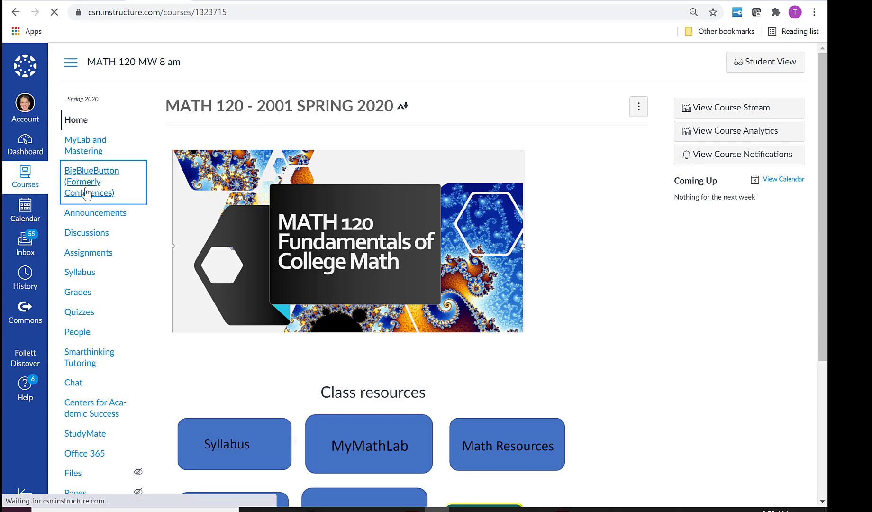
pyautogui.scroll(-1, 349, 245)
pyautogui.scroll(-2, 351, 248)
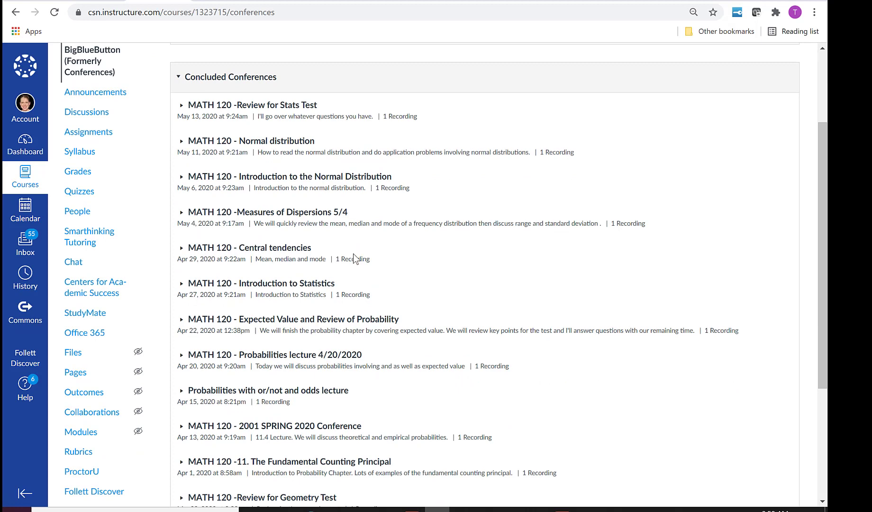
pyautogui.scroll(1, 354, 258)
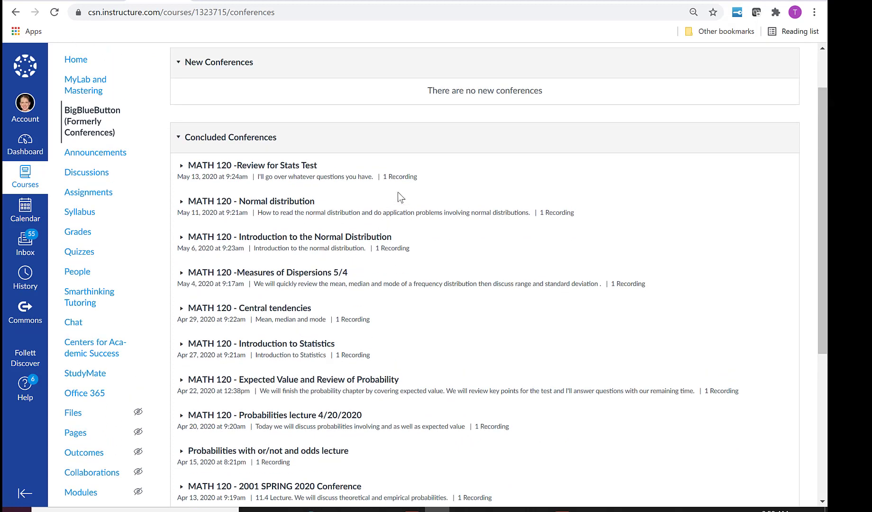
pyautogui.click(292, 170)
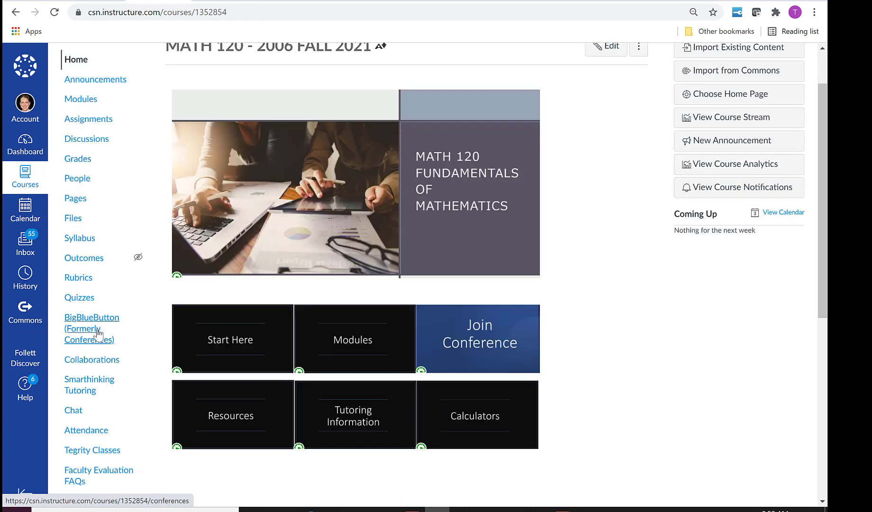
# Create a BigBlueButton conference in the Math 120 TR 11 course with recording enabled, keeping the suggested name, 60-minute duration and all members invited
pyautogui.click(98, 333)
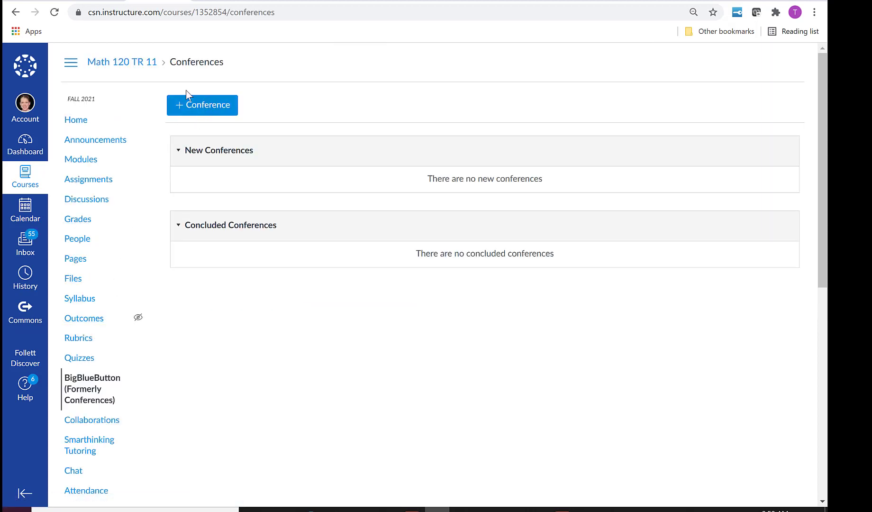
pyautogui.click(203, 109)
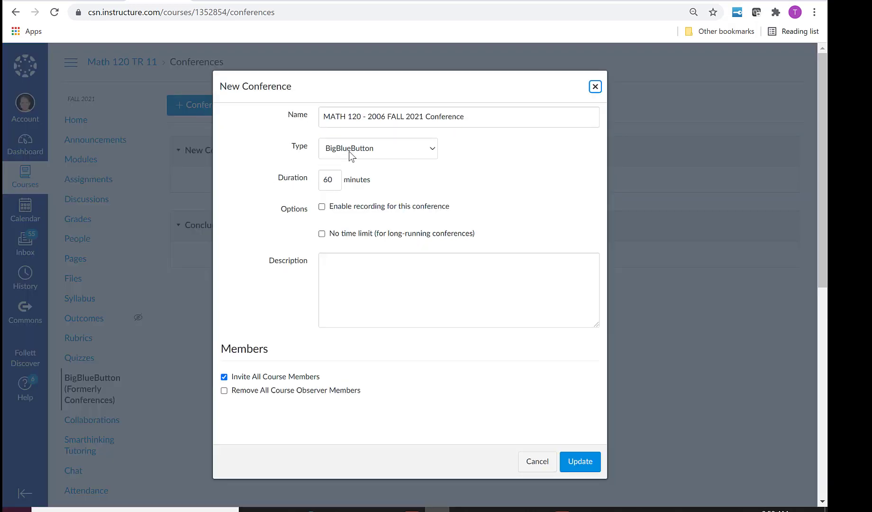
pyautogui.click(322, 208)
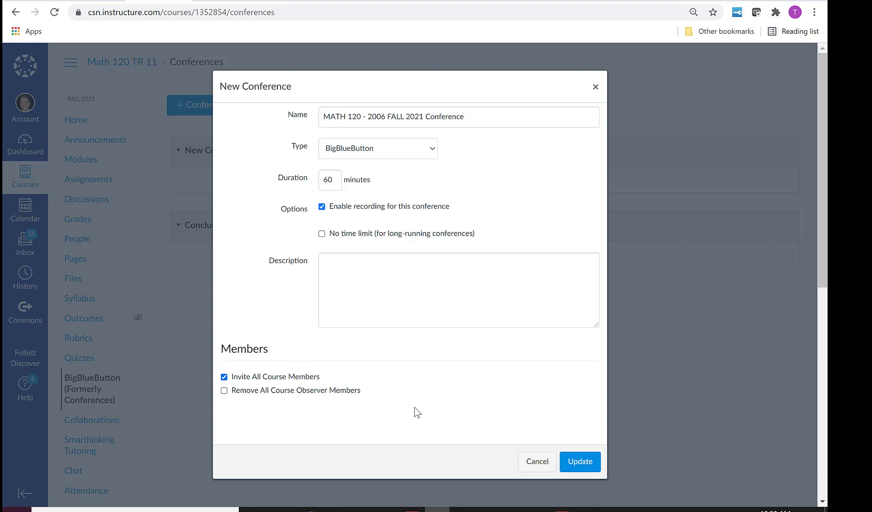
pyautogui.click(575, 466)
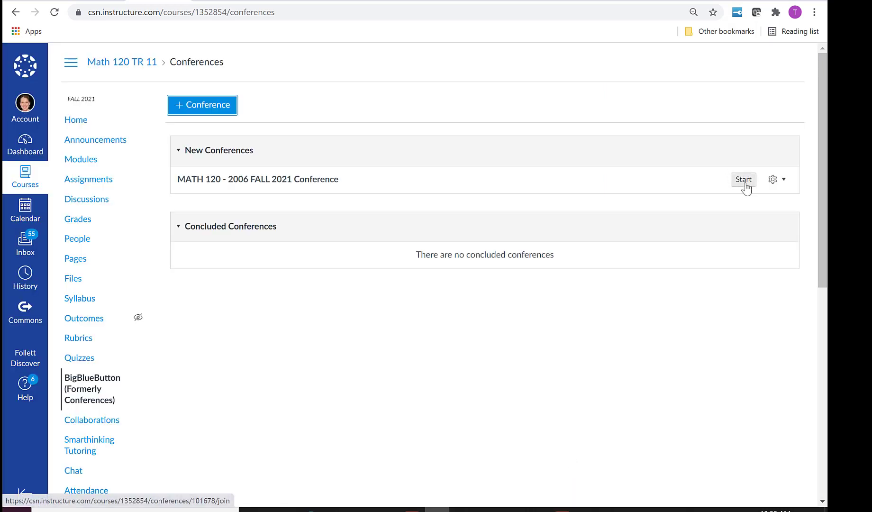
# Start the MATH 120 - 2006 FALL 2021 Conference and join its audio with the microphone, allowing access and confirming the echo test
pyautogui.click(744, 181)
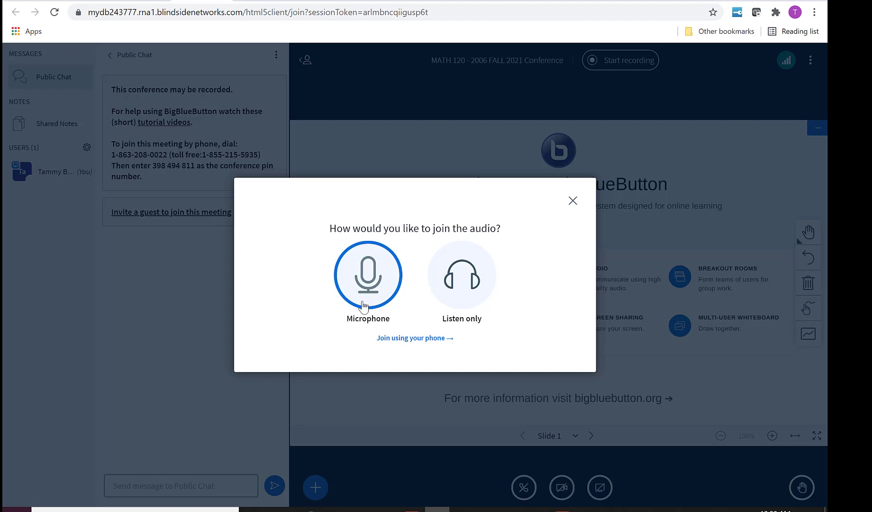
pyautogui.click(376, 300)
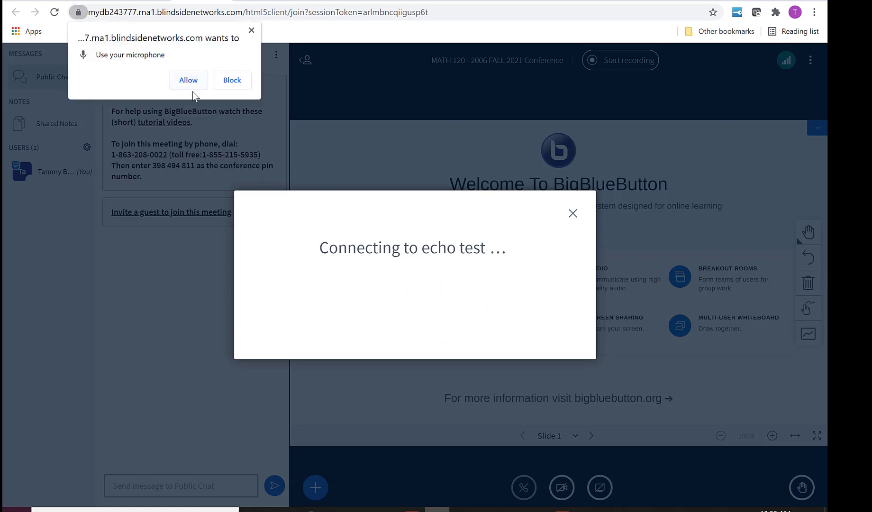
pyautogui.click(189, 81)
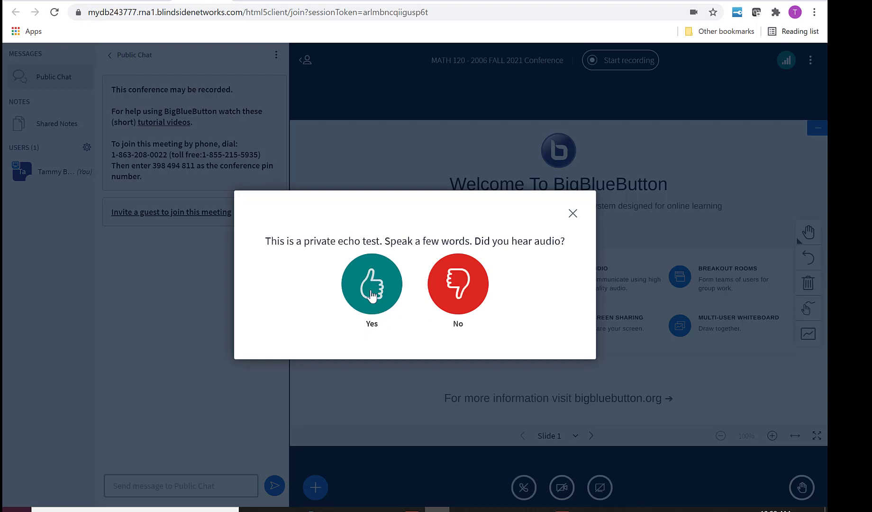
pyautogui.click(372, 295)
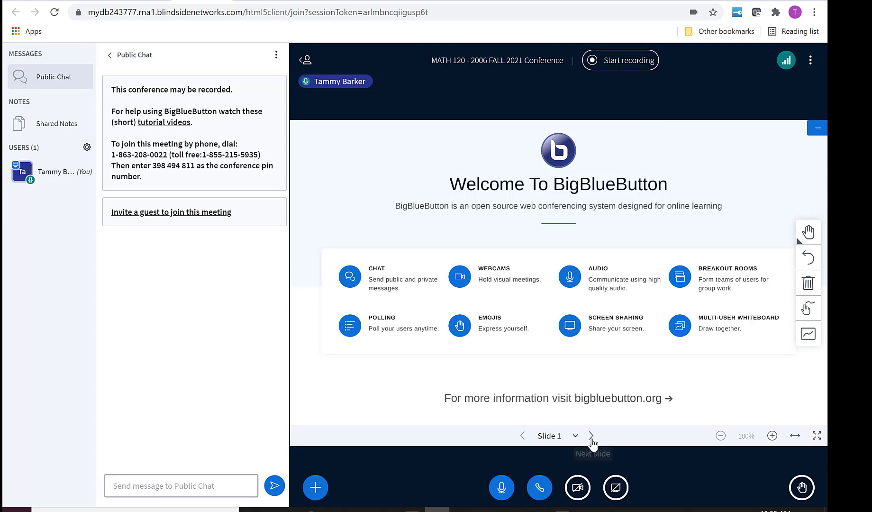
# Browse the blank and grid whiteboard slides and stop at slide 13 with the three-by-three grid
pyautogui.click(591, 437)
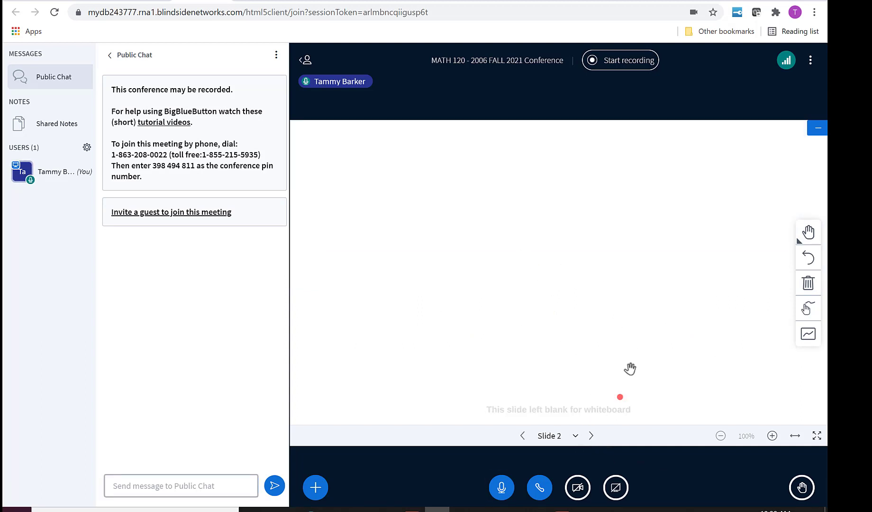
pyautogui.click(576, 436)
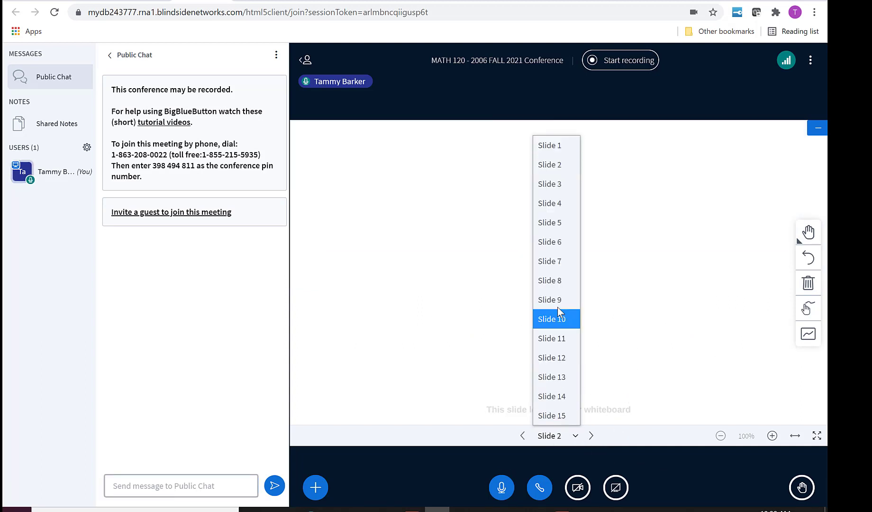
pyautogui.click(562, 415)
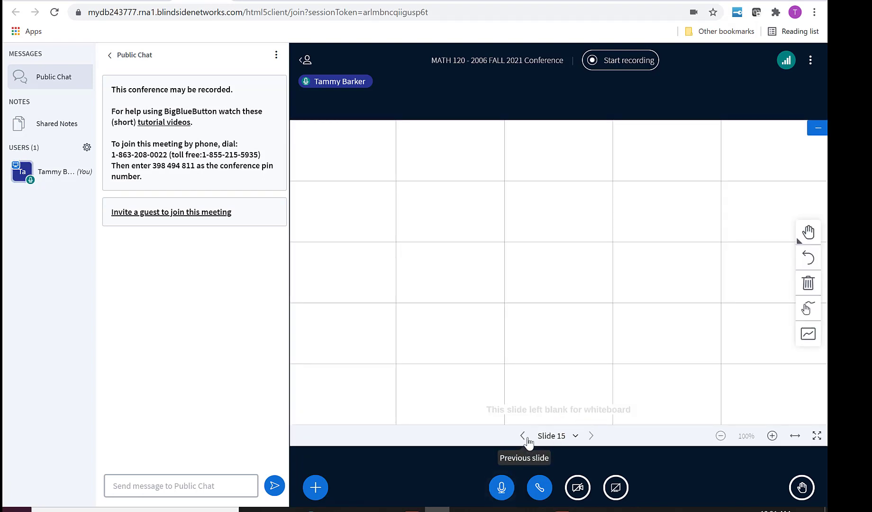
pyautogui.click(526, 437)
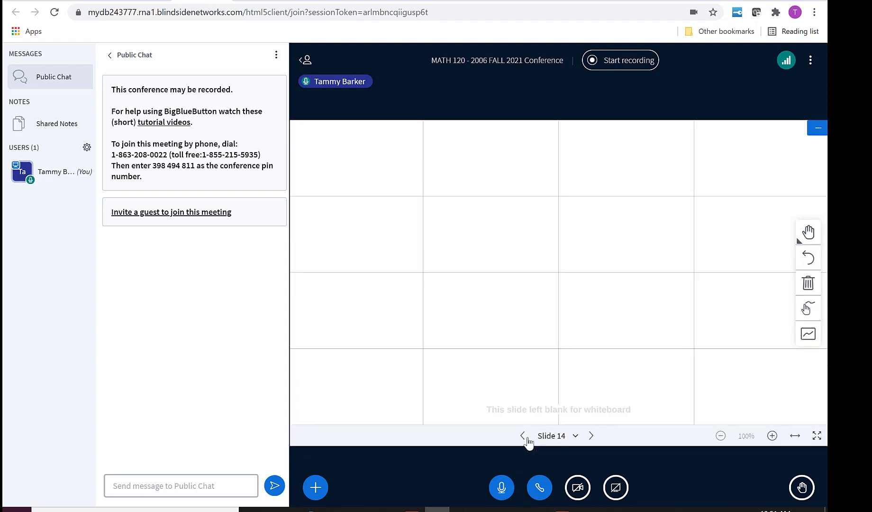
pyautogui.click(527, 439)
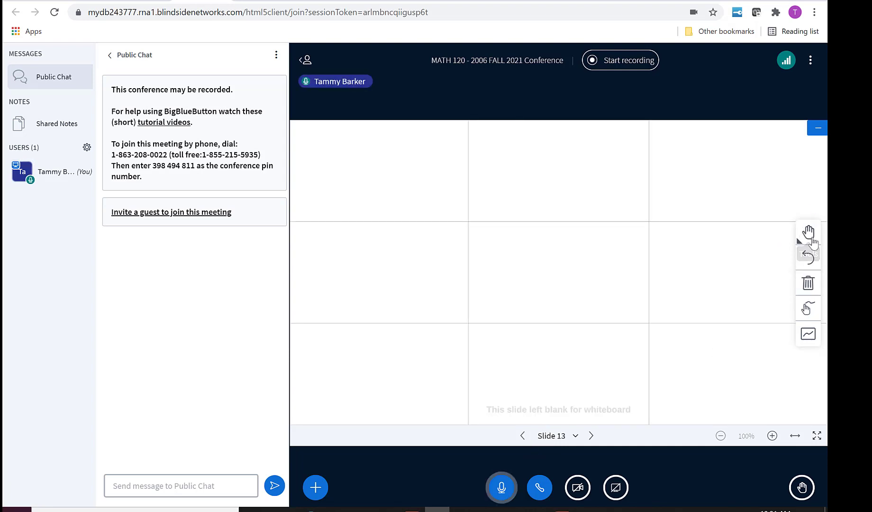
# Place a red text reading "types" in the upper-left cell of the slide 13 grid with the Text tool
pyautogui.click(811, 241)
pyautogui.click(631, 231)
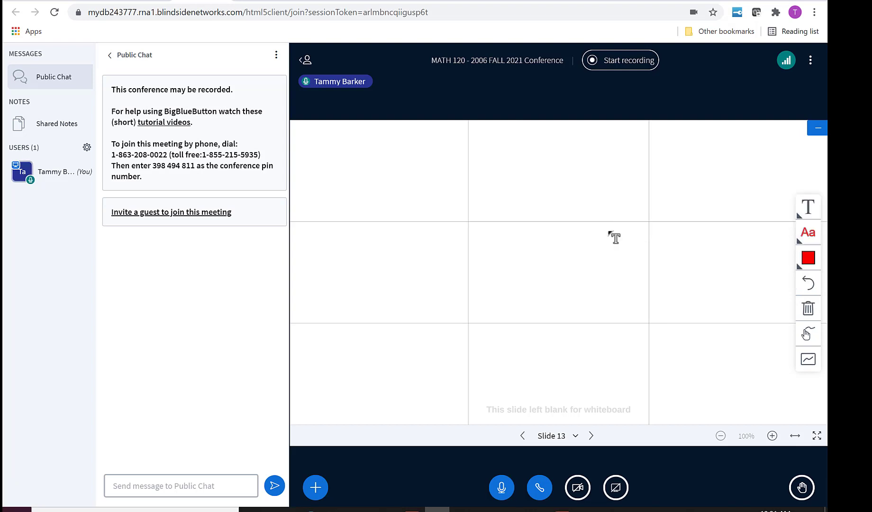
pyautogui.click(378, 162)
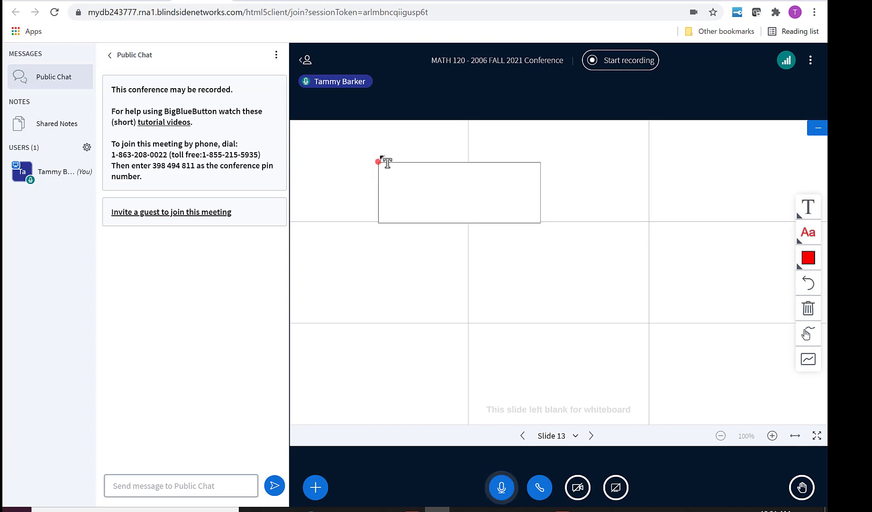
pyautogui.write('types')
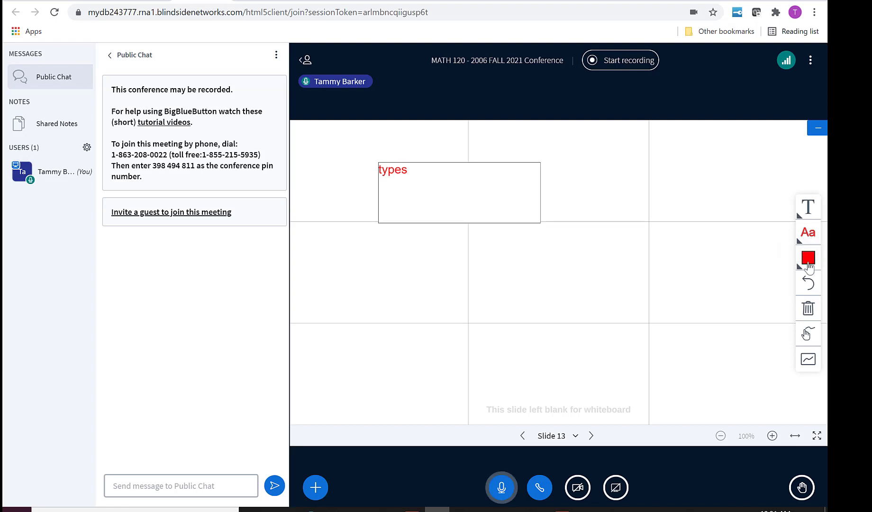
# Change the annotation colour to black and add the text "type" just below the red text on the whiteboard
pyautogui.click(808, 257)
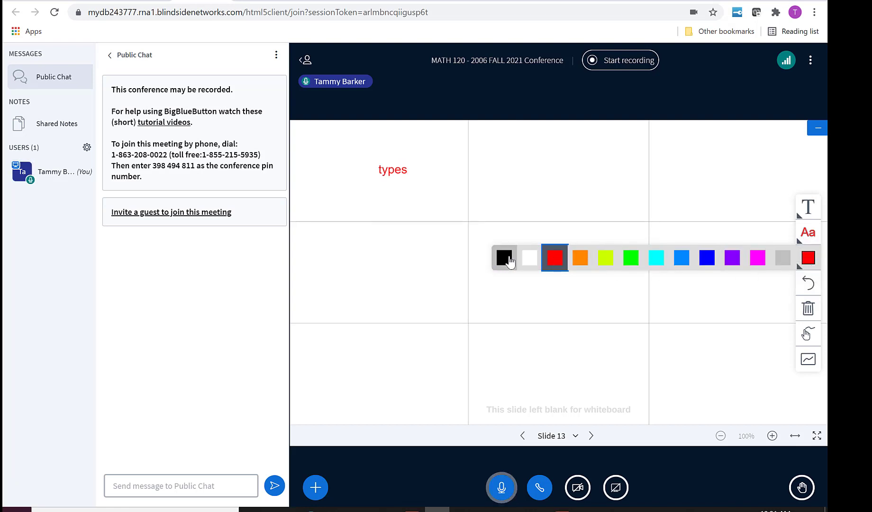
pyautogui.click(504, 257)
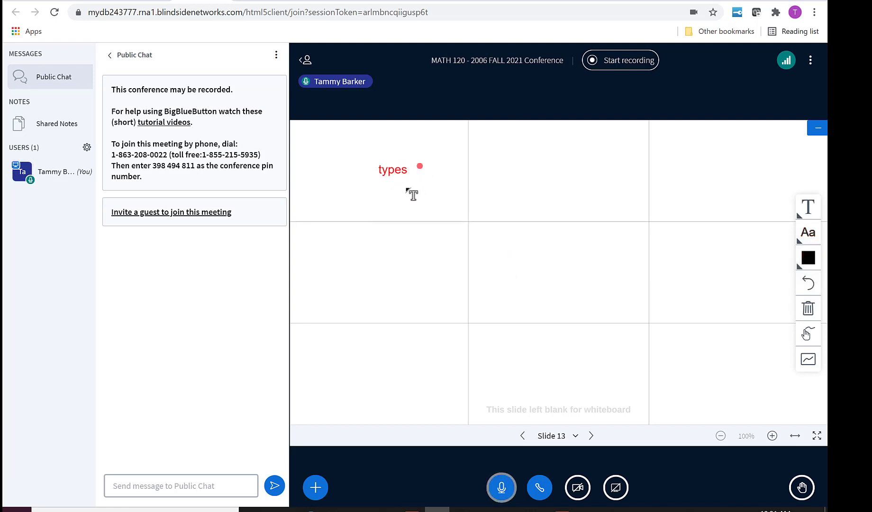
pyautogui.moveTo(370, 186); pyautogui.dragTo(444, 224)
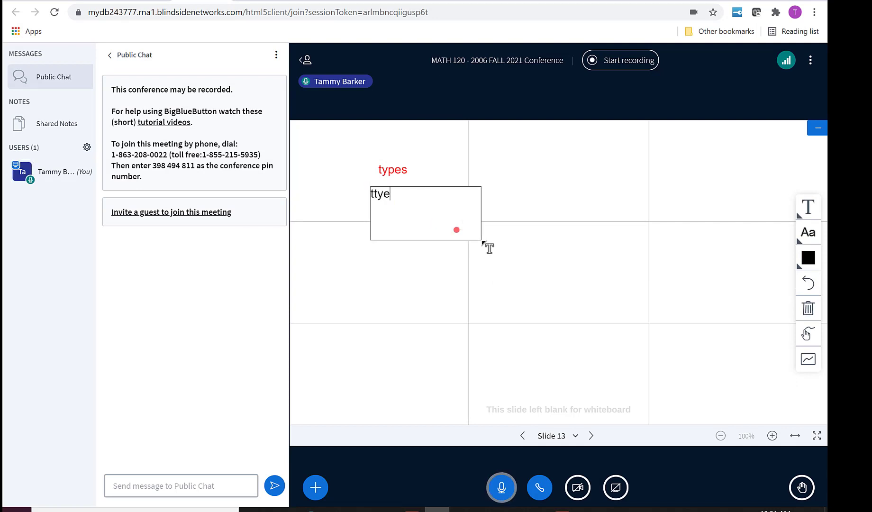
pyautogui.write('type')
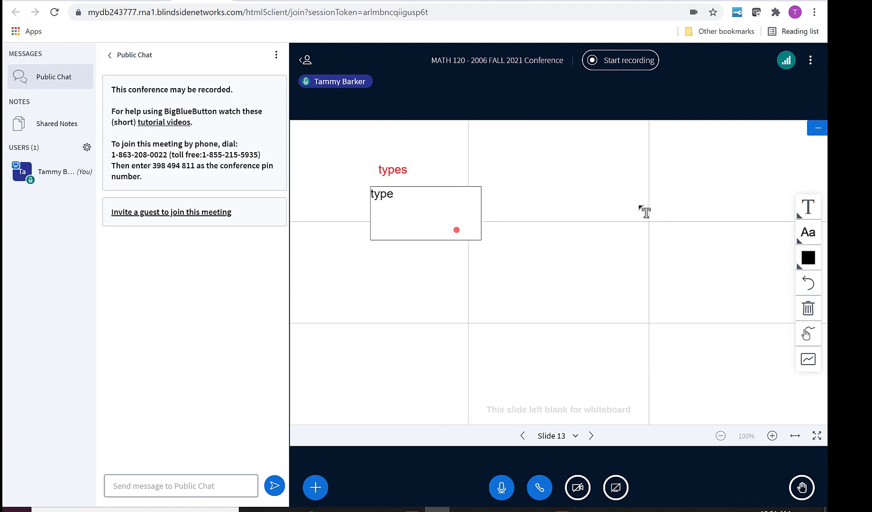
# Undo the last text annotation and clear all remaining annotations from the slide 13 whiteboard
pyautogui.click(807, 244)
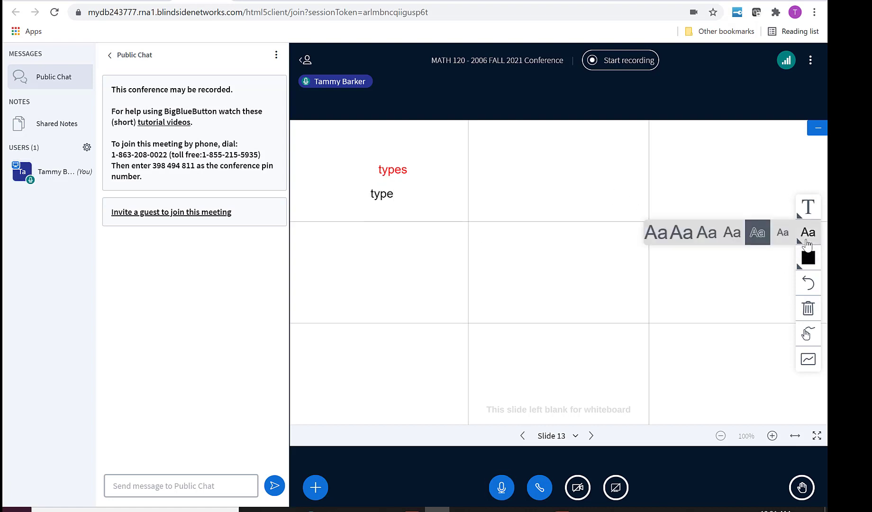
pyautogui.click(807, 285)
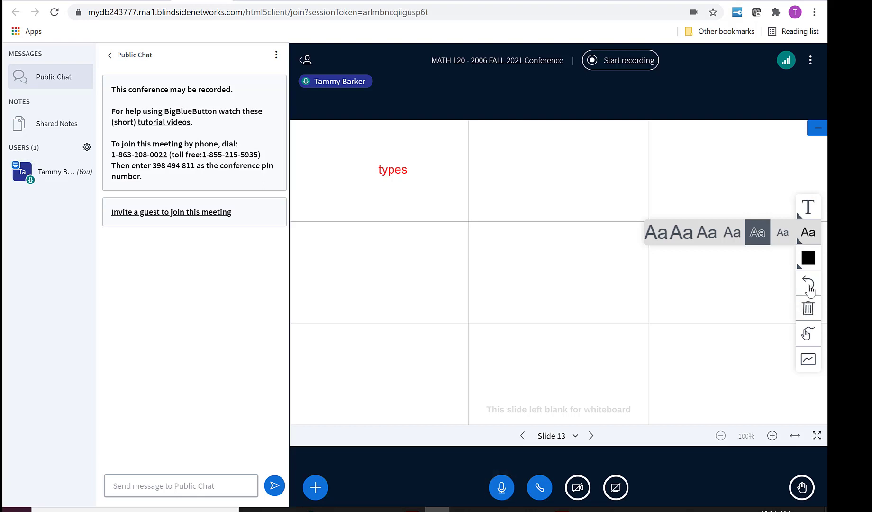
pyautogui.click(808, 311)
# Handwrite "Hi" in black with the Pencil tool near the upper-left part of the whiteboard grid
pyautogui.click(808, 209)
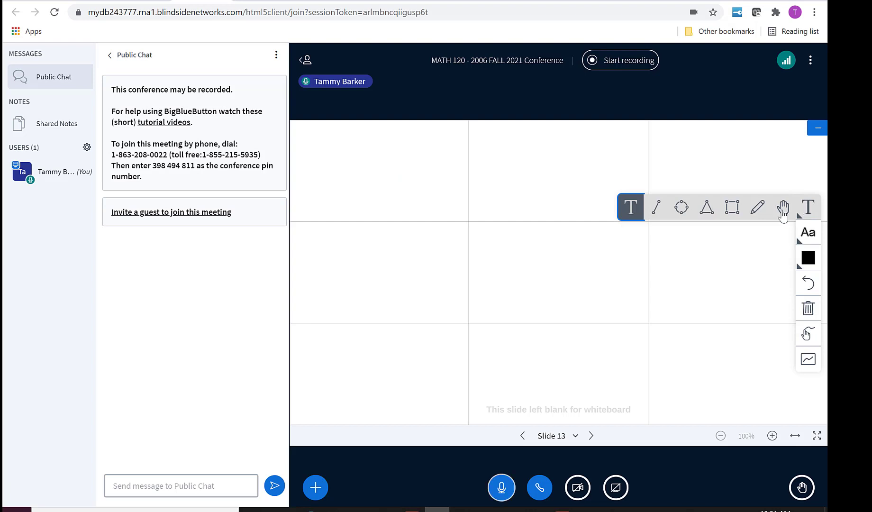
pyautogui.click(757, 211)
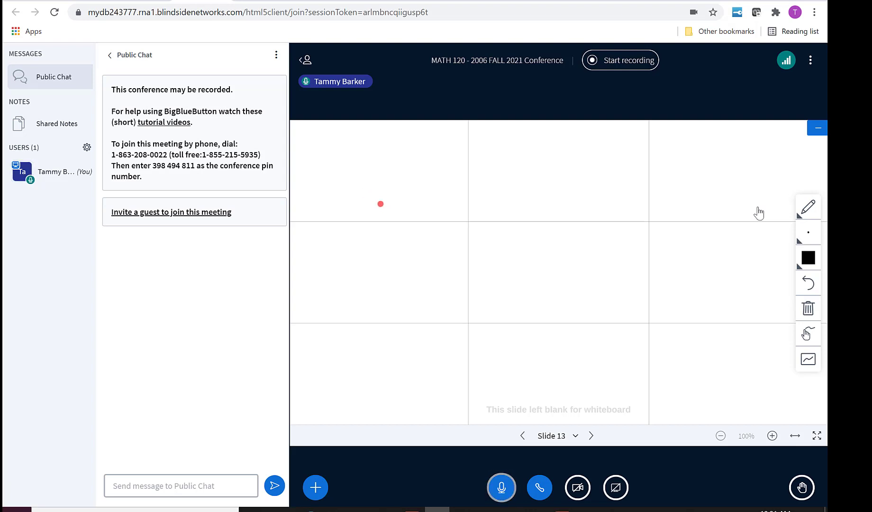
pyautogui.moveTo(347, 204)
pyautogui.mouseDown()
pyautogui.moveTo(354, 255)
pyautogui.moveTo(380, 248)
pyautogui.moveTo(382, 225)
pyautogui.mouseUp()
pyautogui.moveTo(400, 214); pyautogui.dragTo(413, 236)
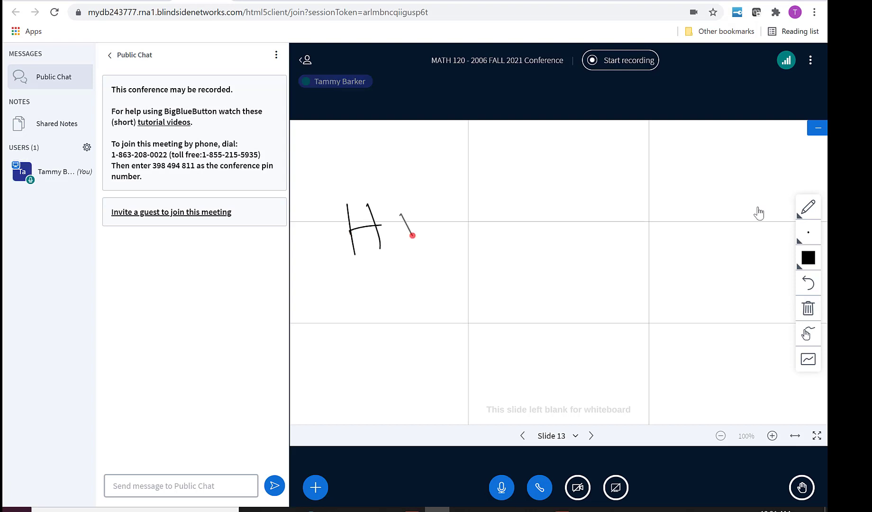
pyautogui.click(398, 192)
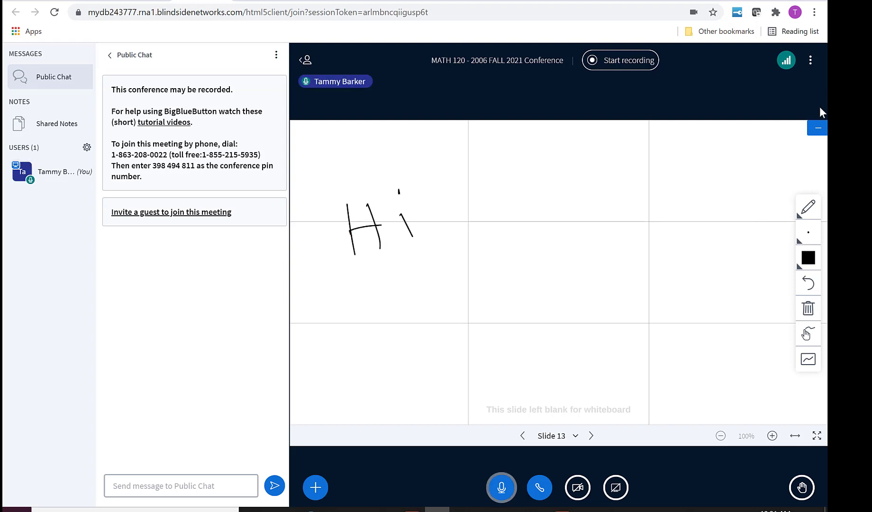
# Set the stroke to the second-thickest size and draw a rising Pencil line with a circle below its right end
pyautogui.click(807, 237)
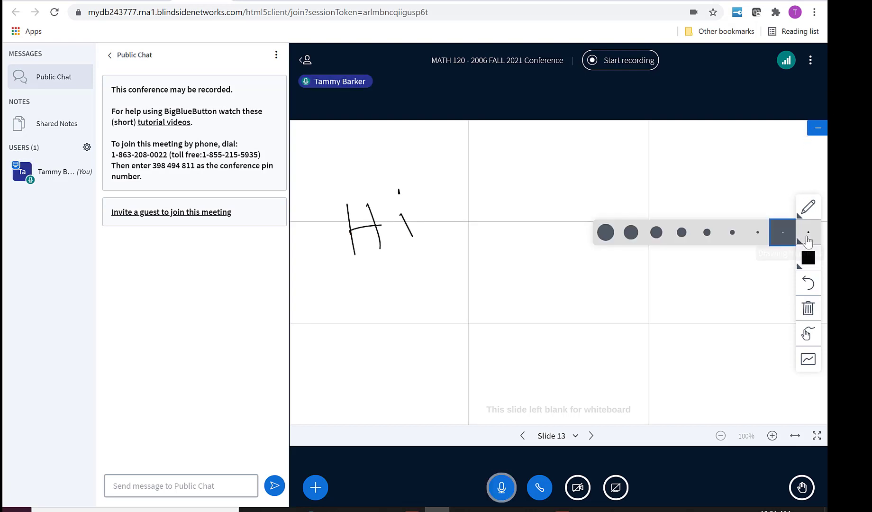
pyautogui.click(634, 233)
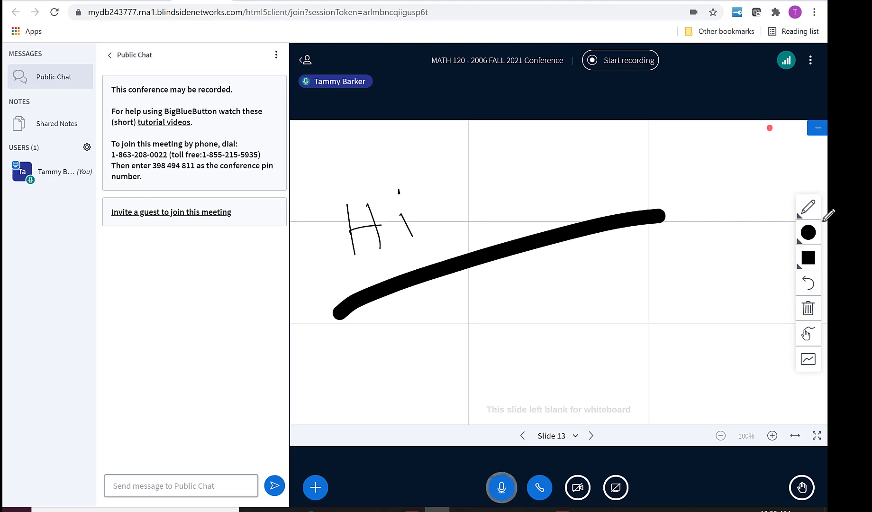
pyautogui.click(808, 207)
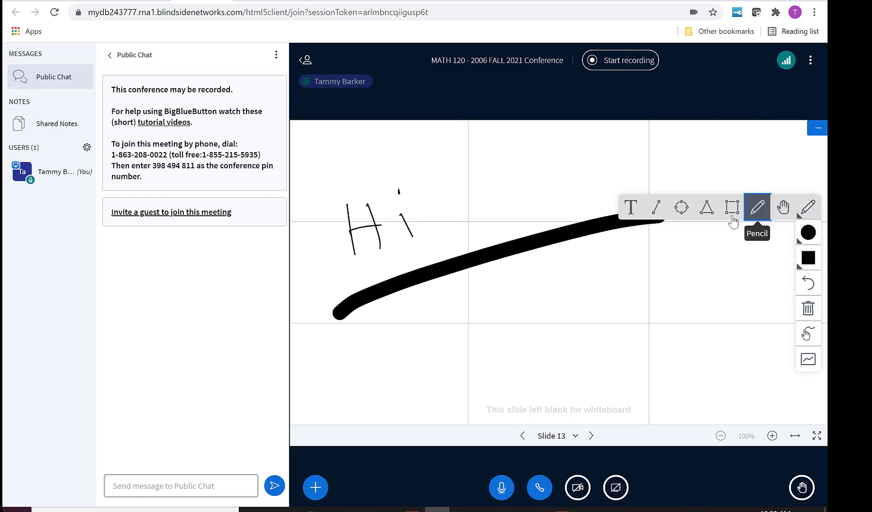
pyautogui.click(681, 207)
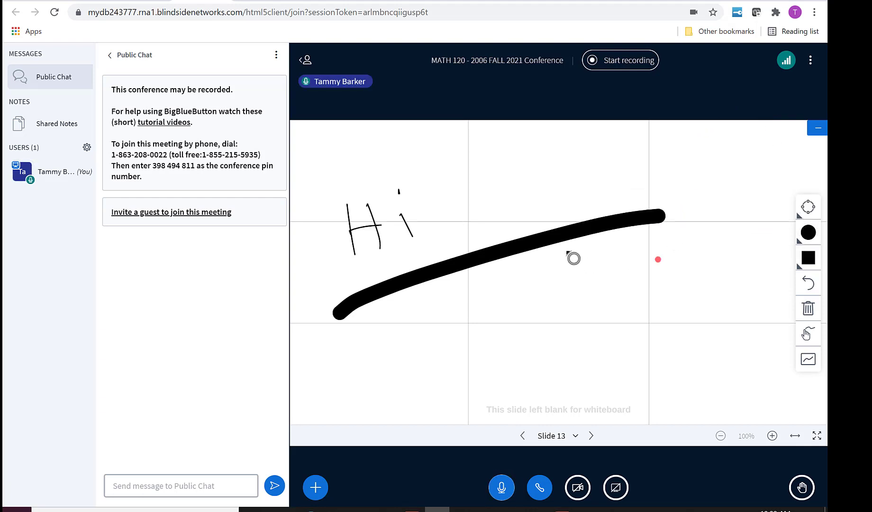
pyautogui.moveTo(567, 254); pyautogui.dragTo(713, 398)
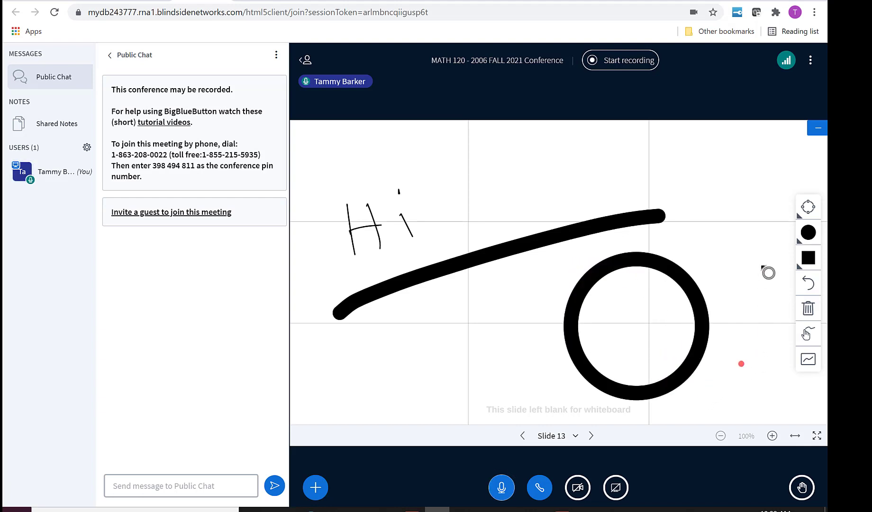
# With the Line tool, draw a thick black vertical line near the middle of whiteboard slide 12
pyautogui.click(807, 207)
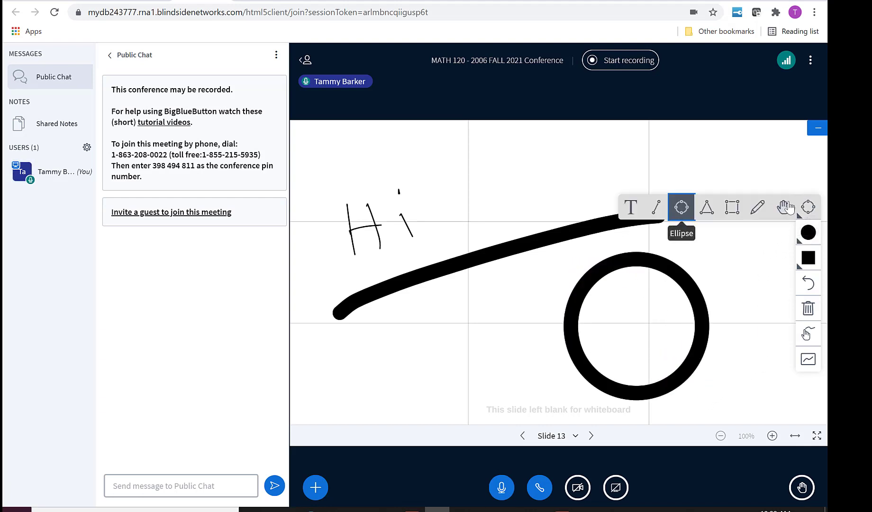
pyautogui.click(656, 207)
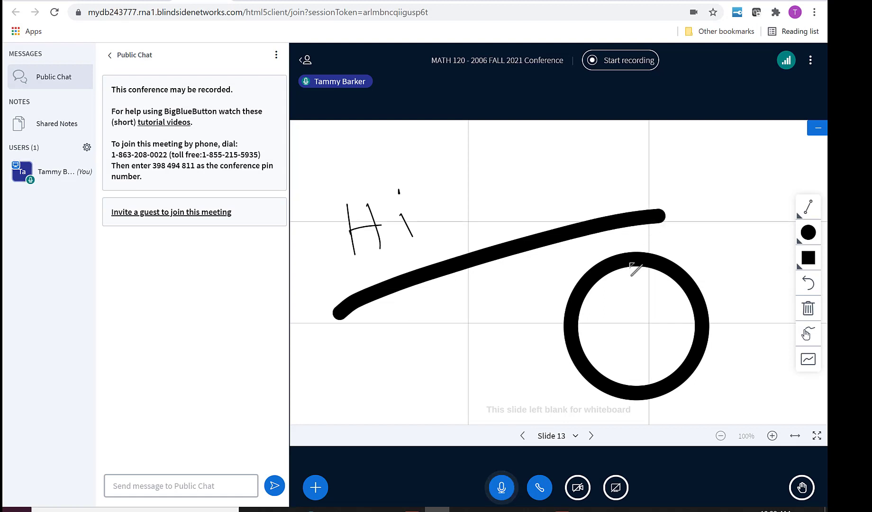
pyautogui.click(523, 436)
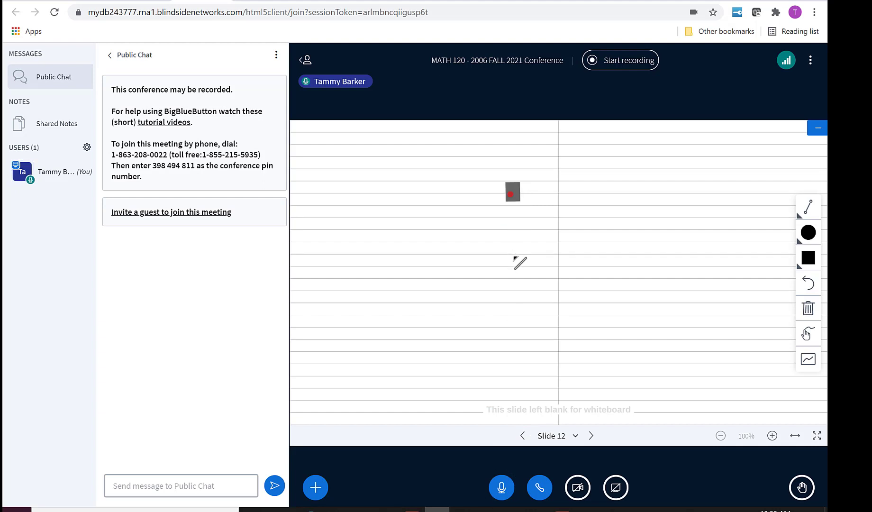
pyautogui.moveTo(514, 257); pyautogui.dragTo(515, 356)
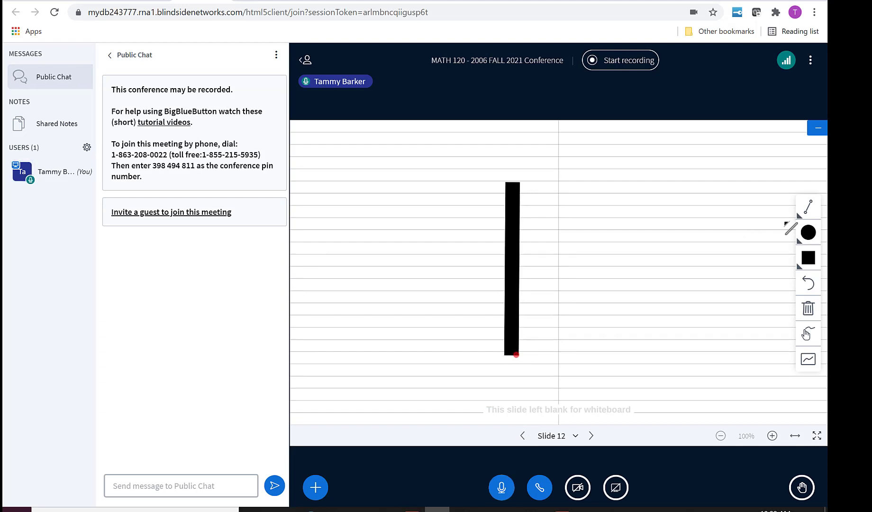
# Set the stroke to the third-thinnest size and clear all annotations from slide 12
pyautogui.click(805, 233)
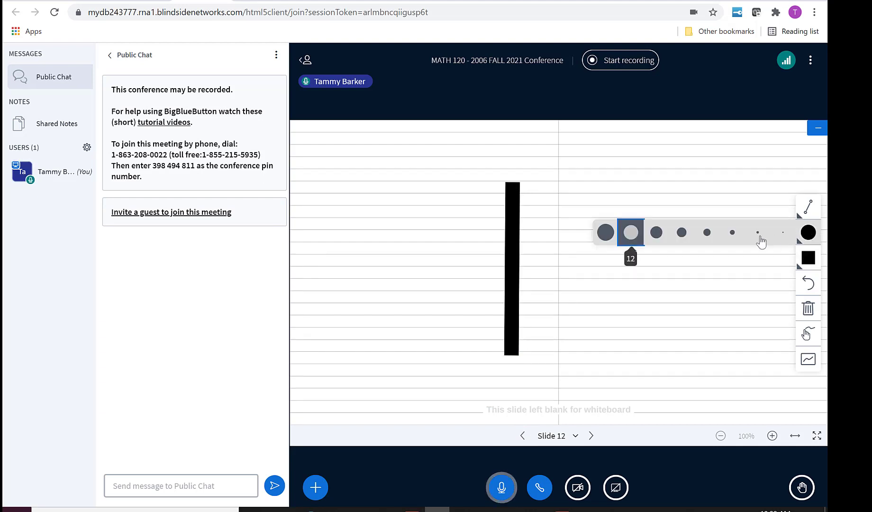
pyautogui.click(733, 232)
pyautogui.click(808, 308)
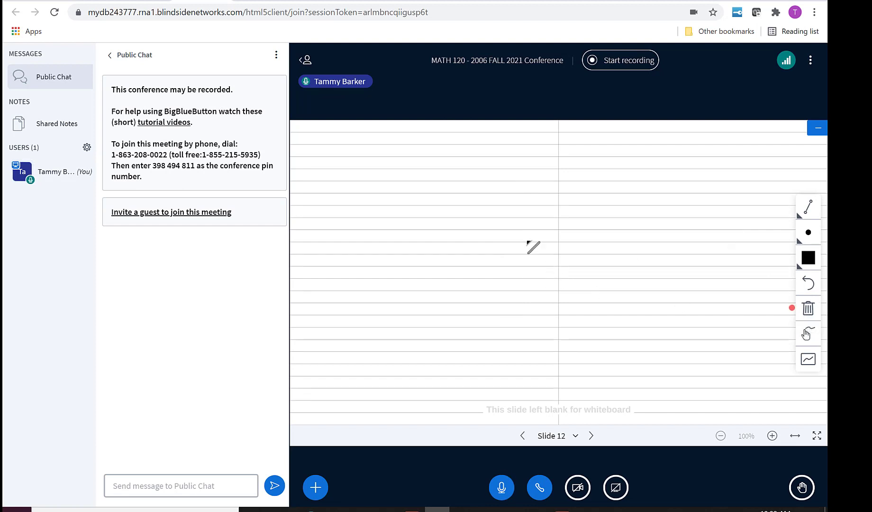
# Draw a near-vertical line crossed by a near-horizontal line on slide 12, and turn on the multi-user whiteboard
pyautogui.moveTo(490, 184); pyautogui.dragTo(502, 304)
pyautogui.moveTo(484, 375)
pyautogui.mouseDown()
pyautogui.moveTo(500, 389)
pyautogui.moveTo(494, 396)
pyautogui.mouseUp()
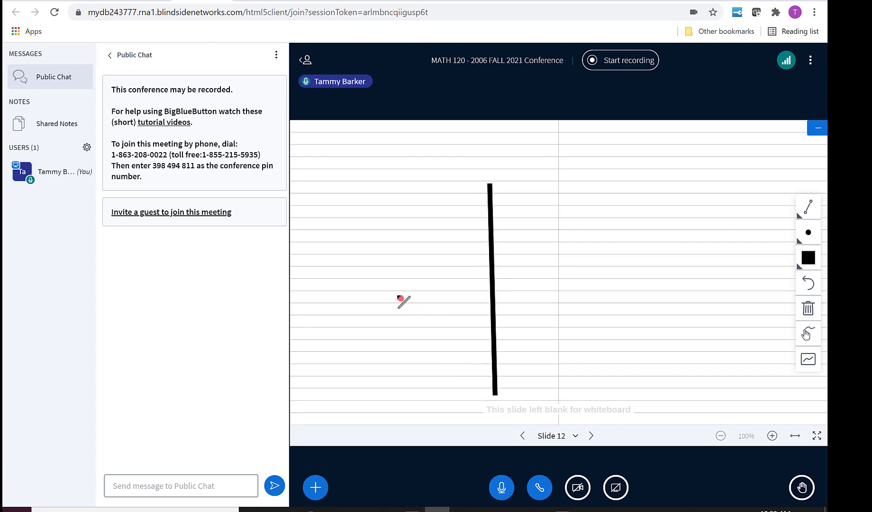
pyautogui.moveTo(397, 295); pyautogui.dragTo(613, 288)
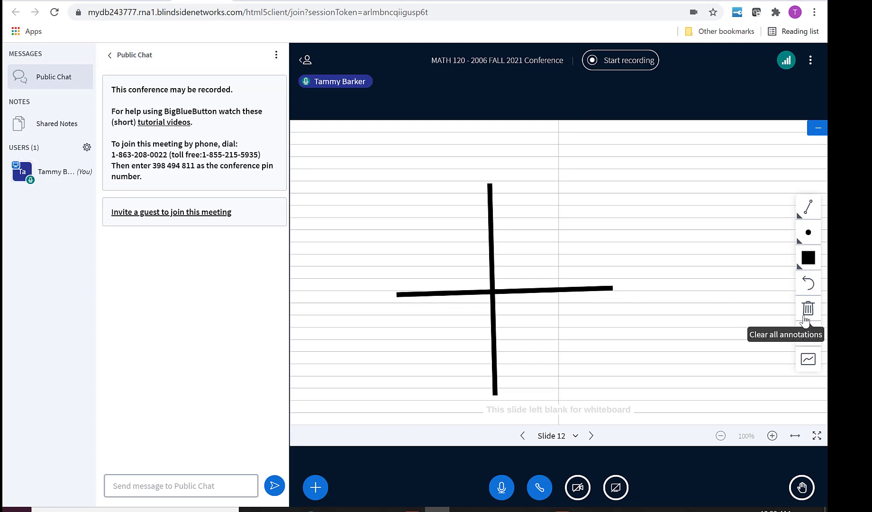
pyautogui.click(811, 367)
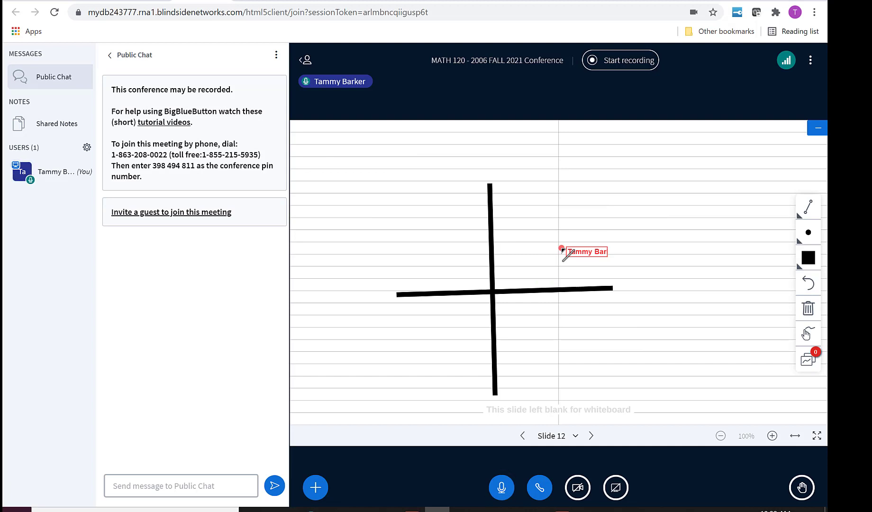
# Send the message "hi everyone" to the public chat
pyautogui.click(160, 485)
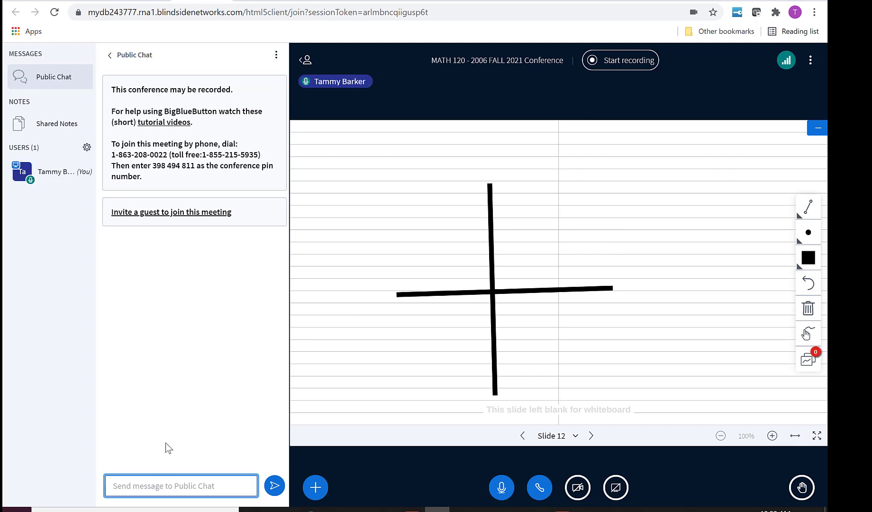
pyautogui.write('hi ev')
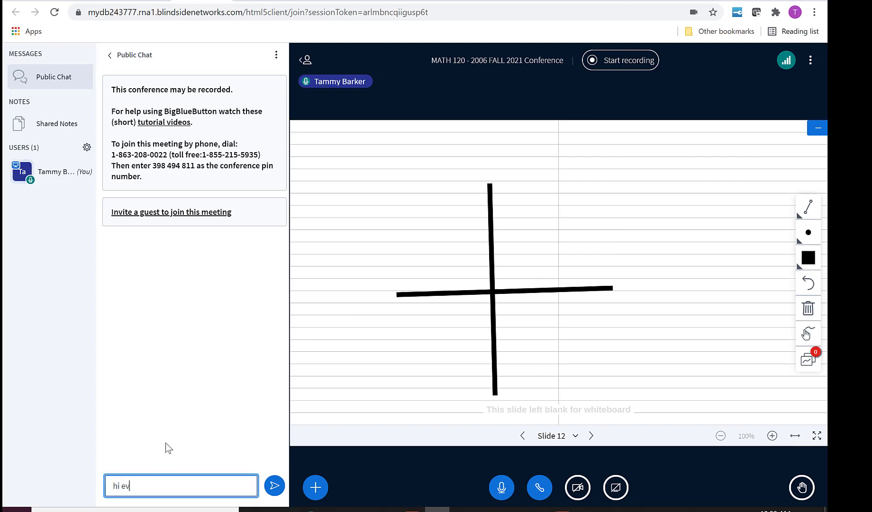
pyautogui.write('eryone')
pyautogui.press('Return')
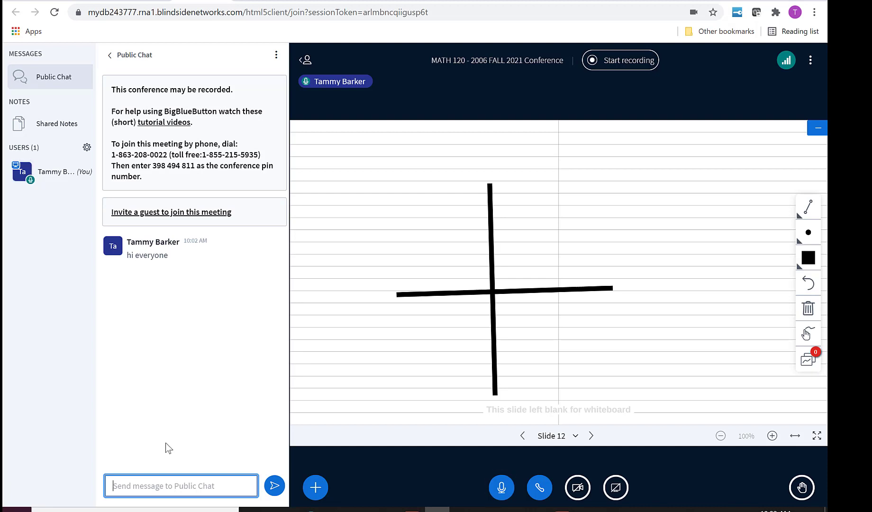
# Send the message "exit and reenter the conference" to the public chat
pyautogui.write('e')
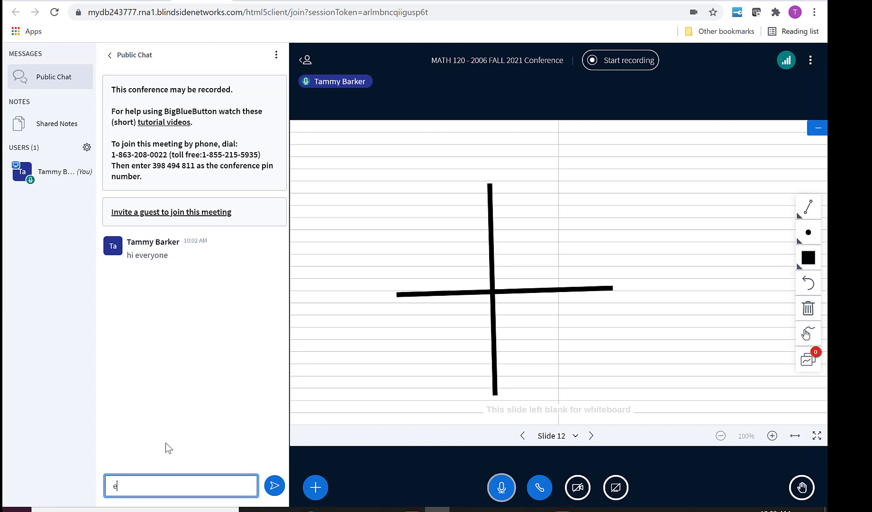
pyautogui.write('xit and reenter')
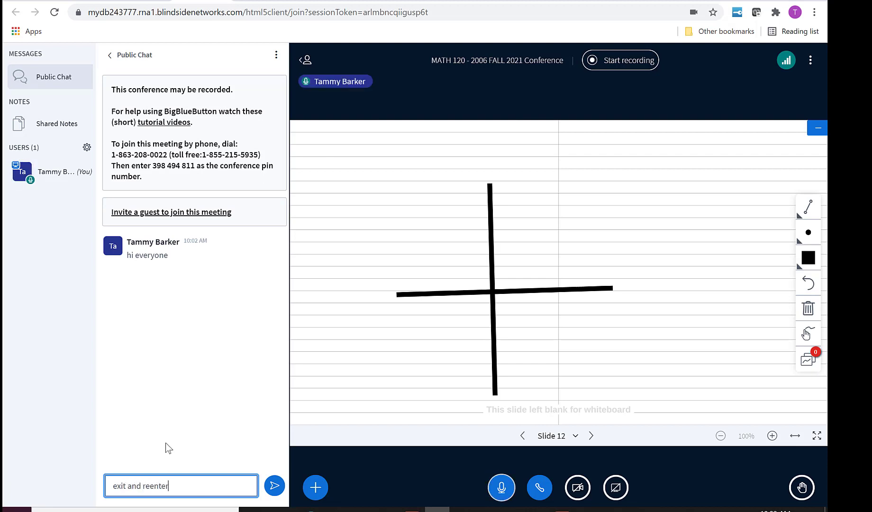
pyautogui.write(' the conferenc')
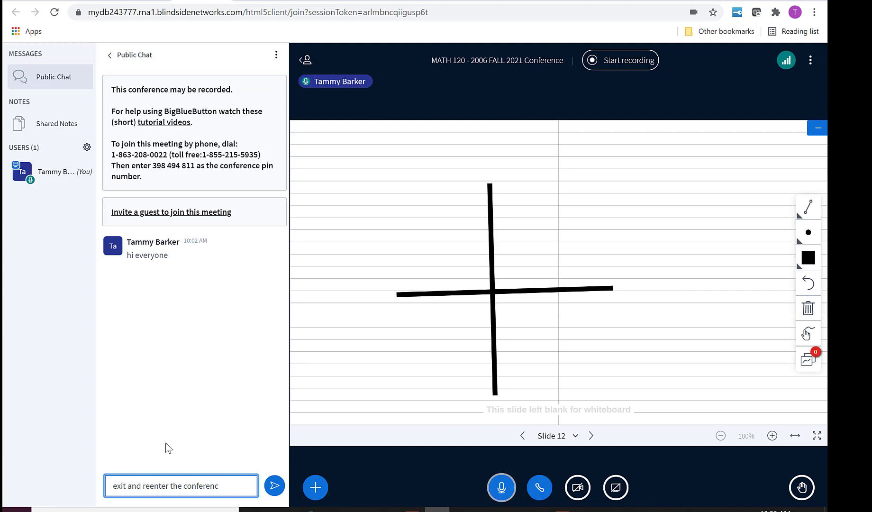
pyautogui.write('e')
pyautogui.press('Return')
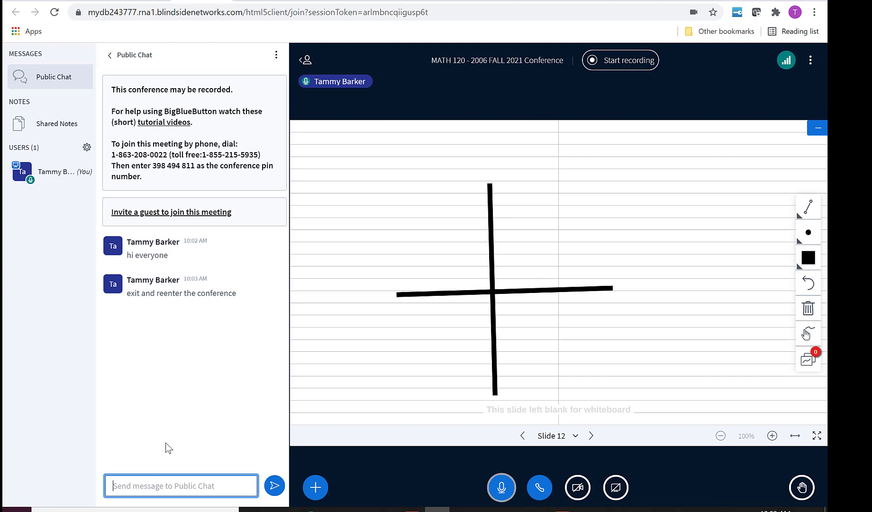
# Begin a new poll and enter the question "Is this first remote class"
pyautogui.click(621, 63)
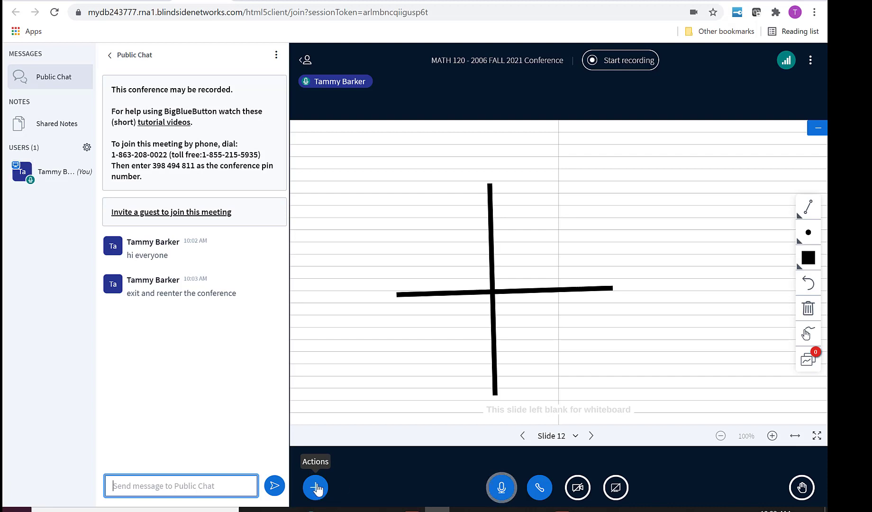
pyautogui.click(316, 488)
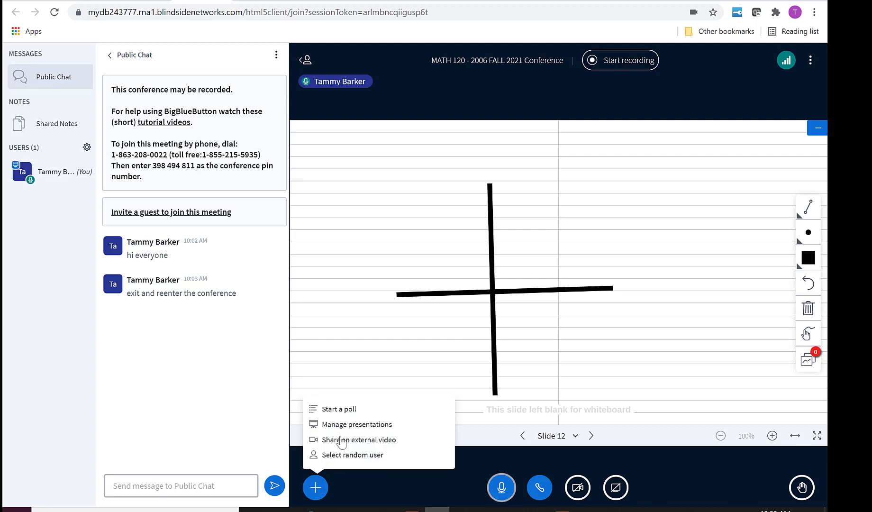
pyautogui.click(340, 408)
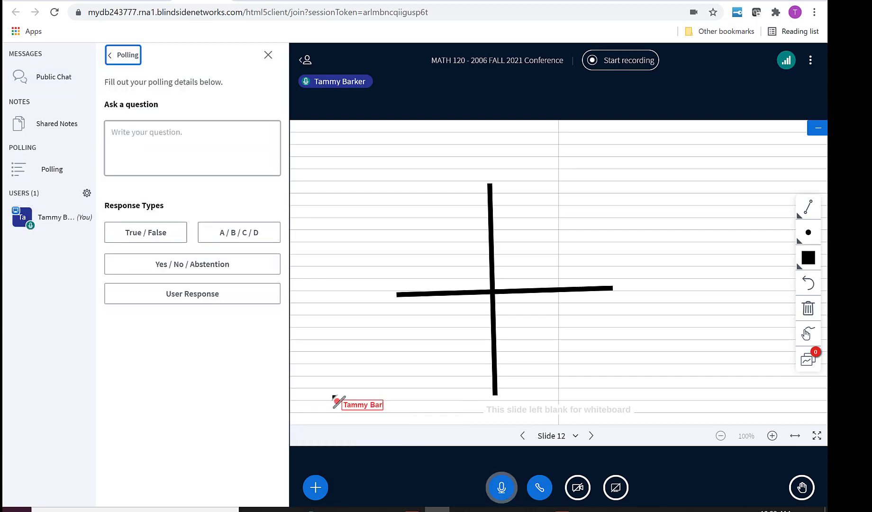
pyautogui.click(202, 141)
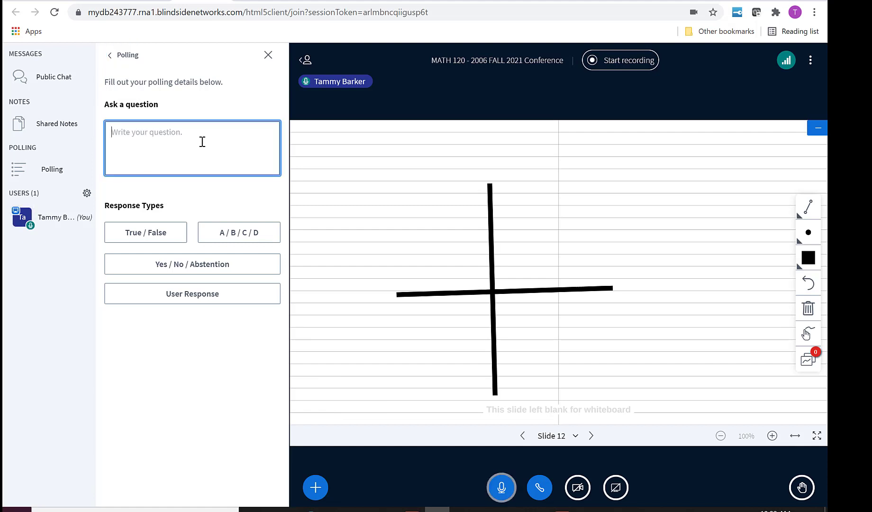
pyautogui.write('Is this ')
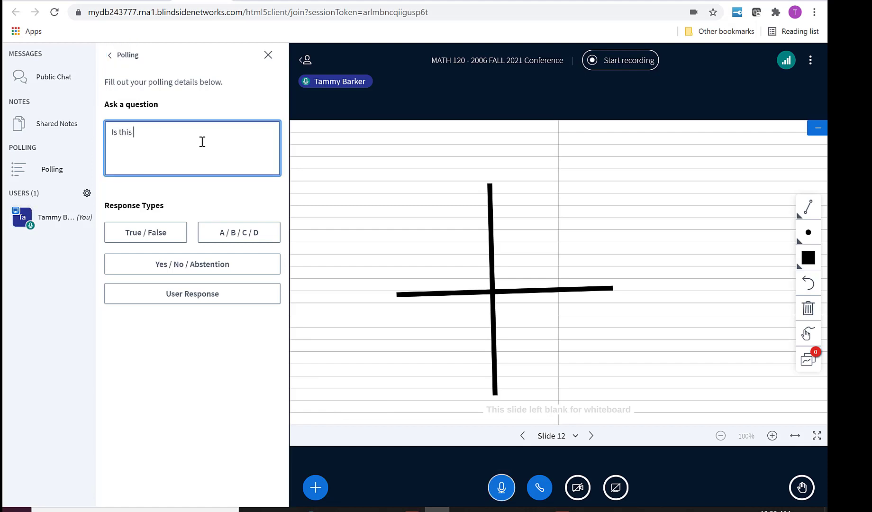
pyautogui.write('first remo')
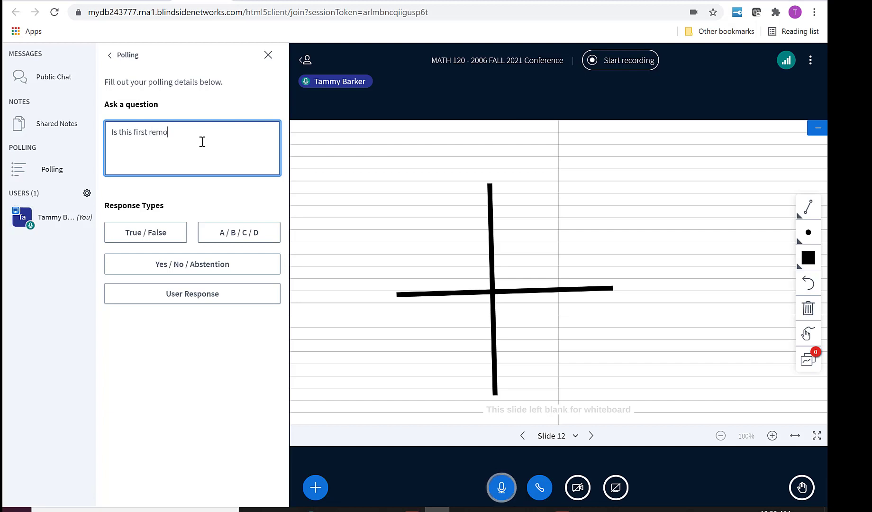
pyautogui.write('te class')
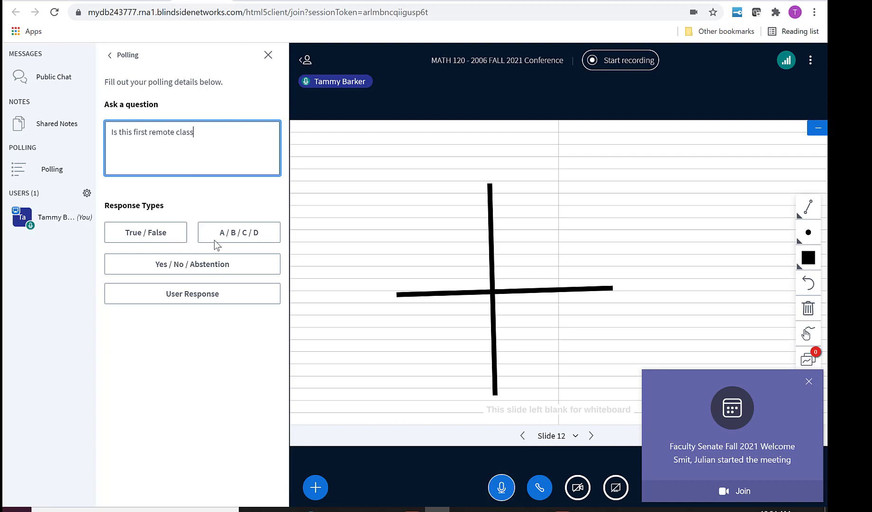
# Use A/B/C/D responses with choices "A Yes", "B No" and "C Note sure", replacing choice D with a blank item
pyautogui.click(209, 295)
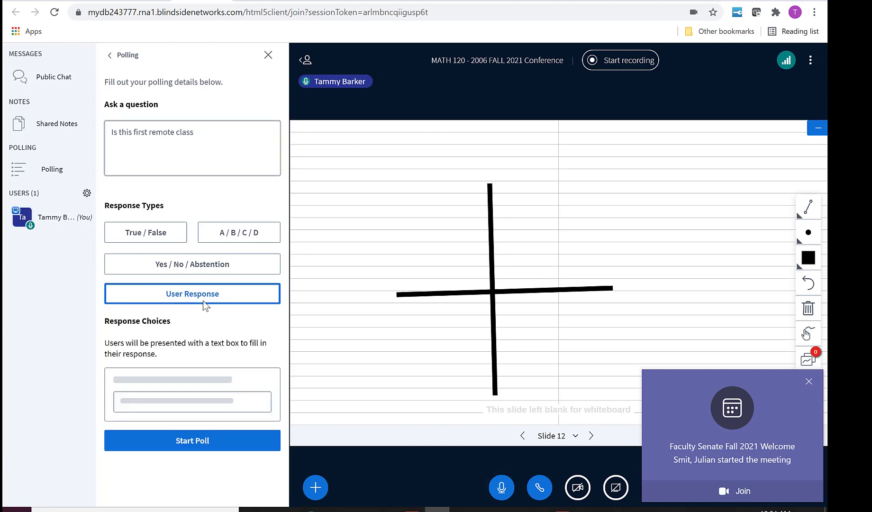
pyautogui.click(219, 235)
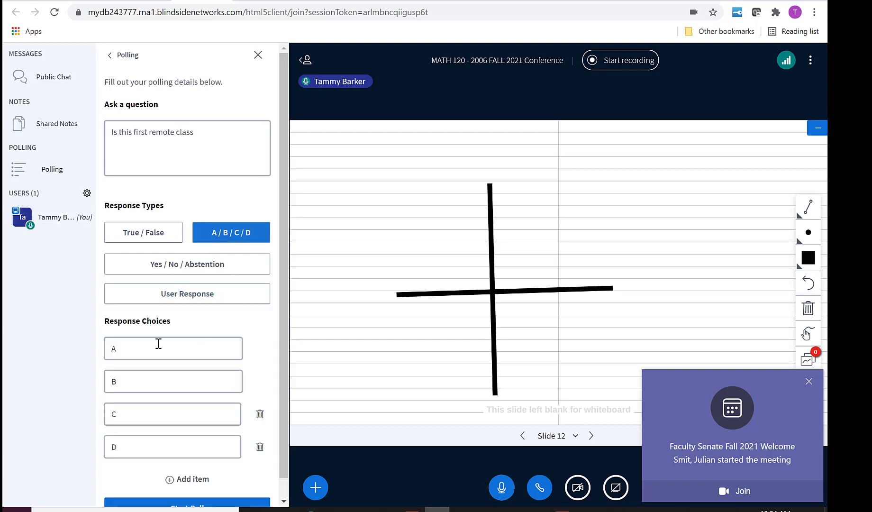
pyautogui.click(176, 351)
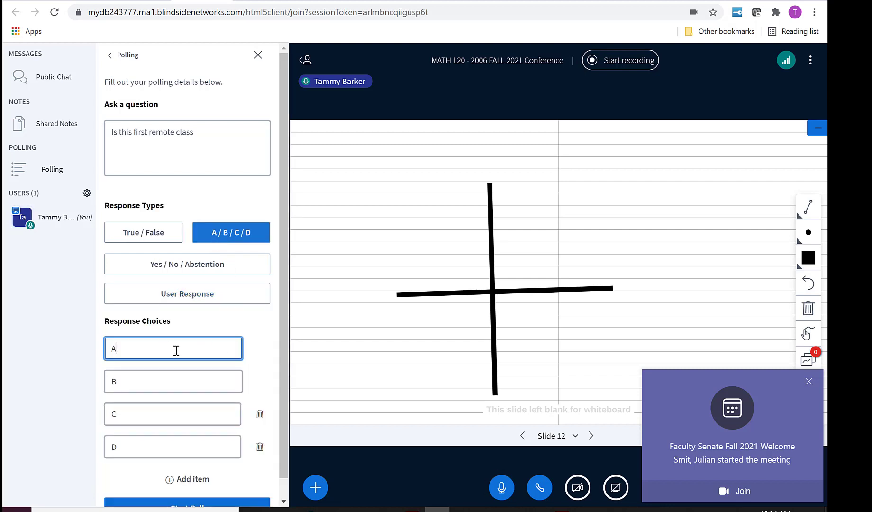
pyautogui.write('Yes')
pyautogui.click(179, 379)
pyautogui.write('No')
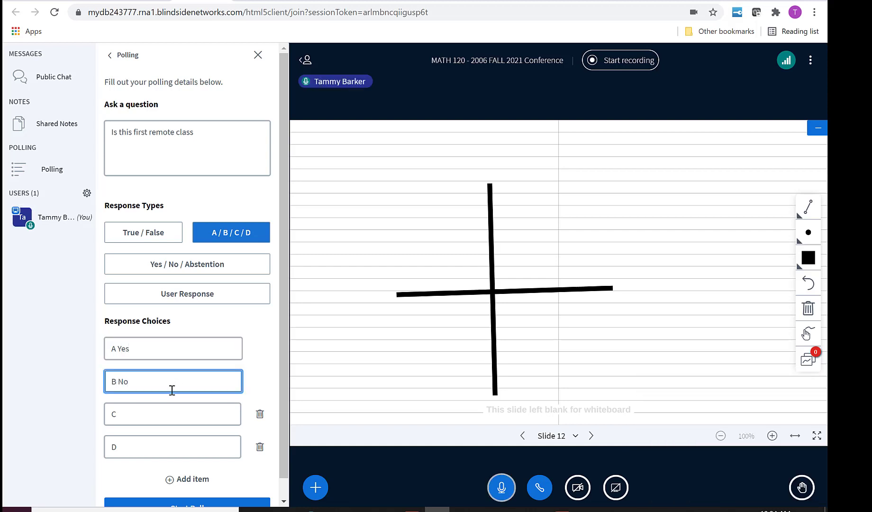
pyautogui.click(171, 420)
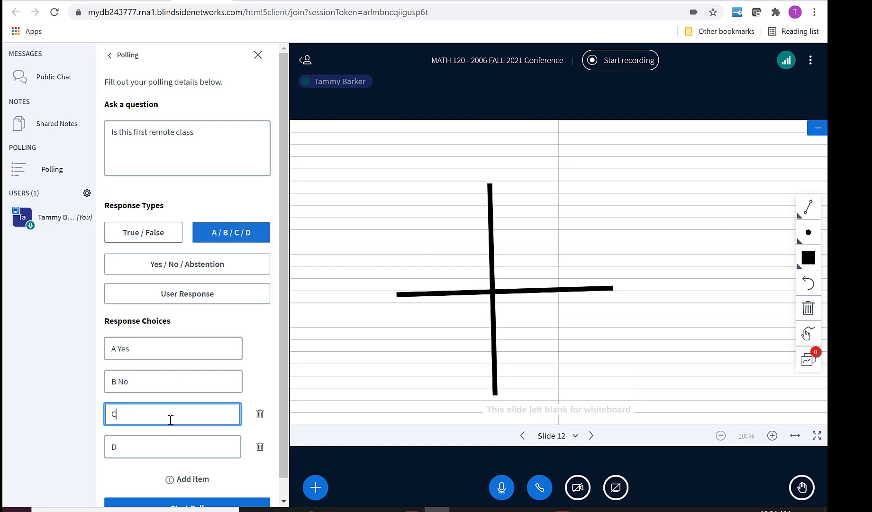
pyautogui.write('Note sure')
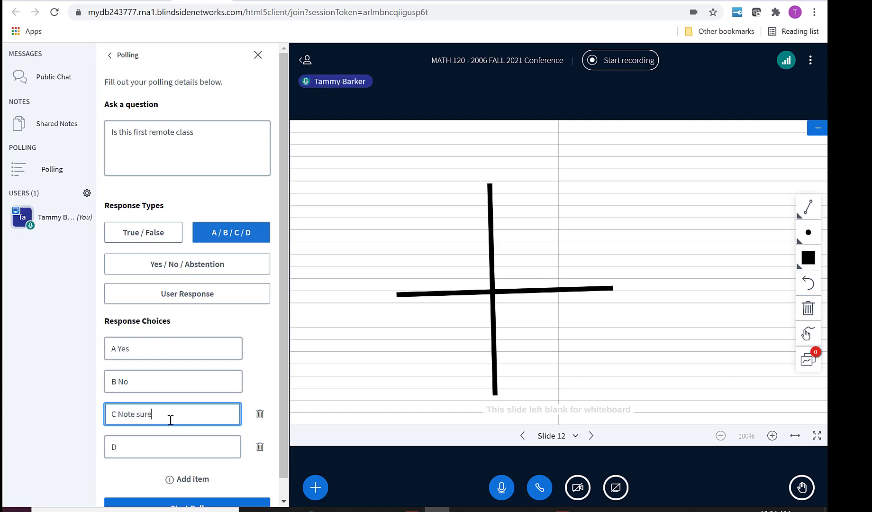
pyautogui.click(260, 446)
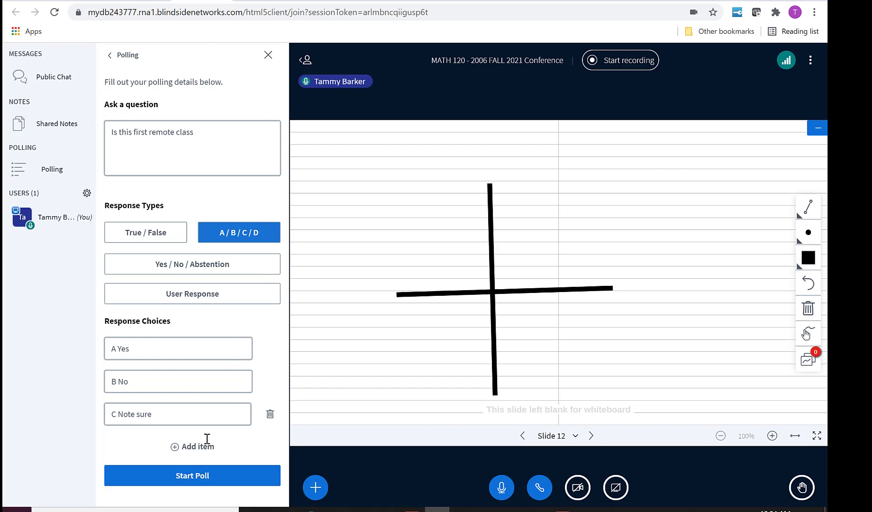
pyautogui.click(195, 447)
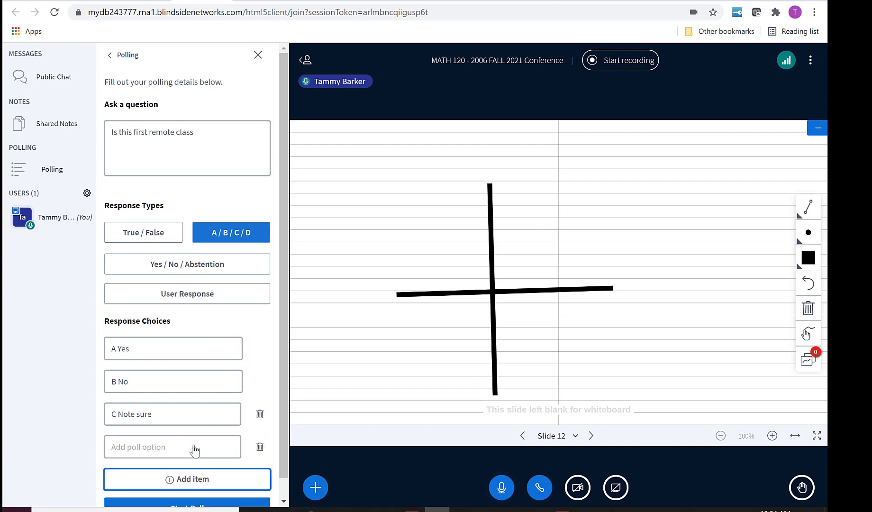
# Start the remote class poll and publish its results to the whiteboard
pyautogui.scroll(-1, 191, 354)
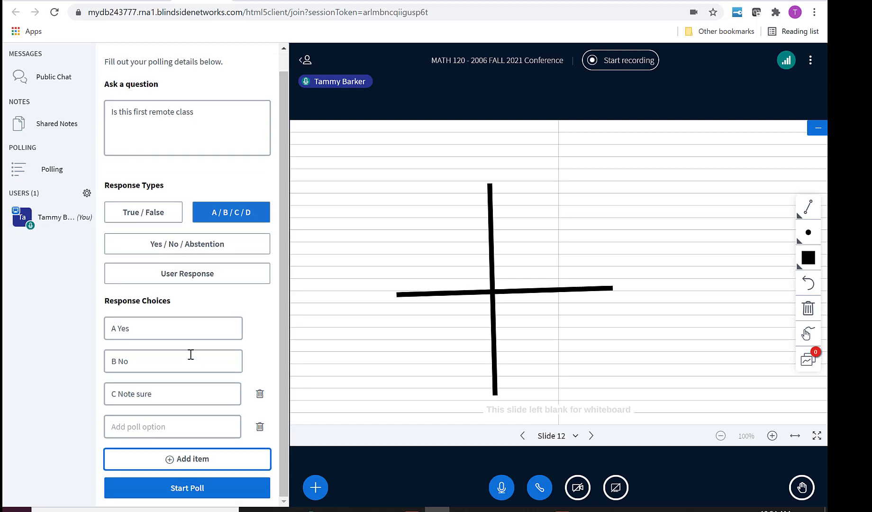
pyautogui.click(215, 488)
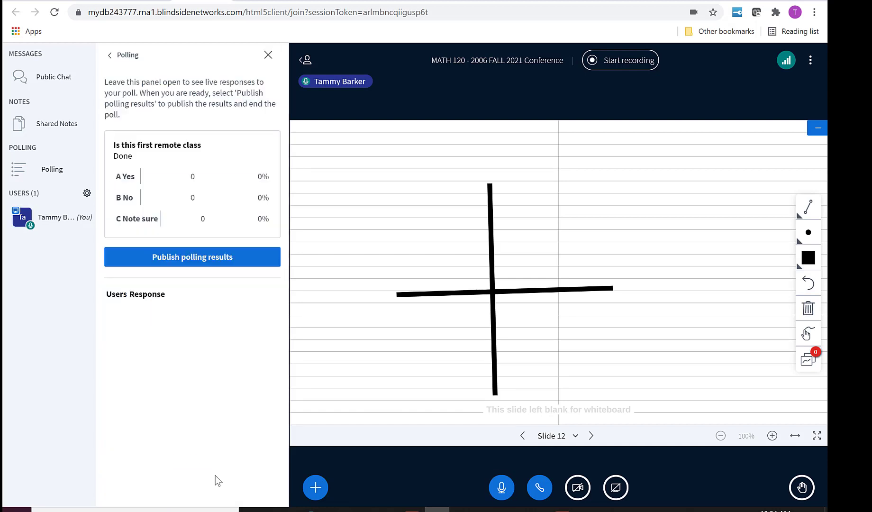
pyautogui.click(224, 262)
pyautogui.click(224, 262)
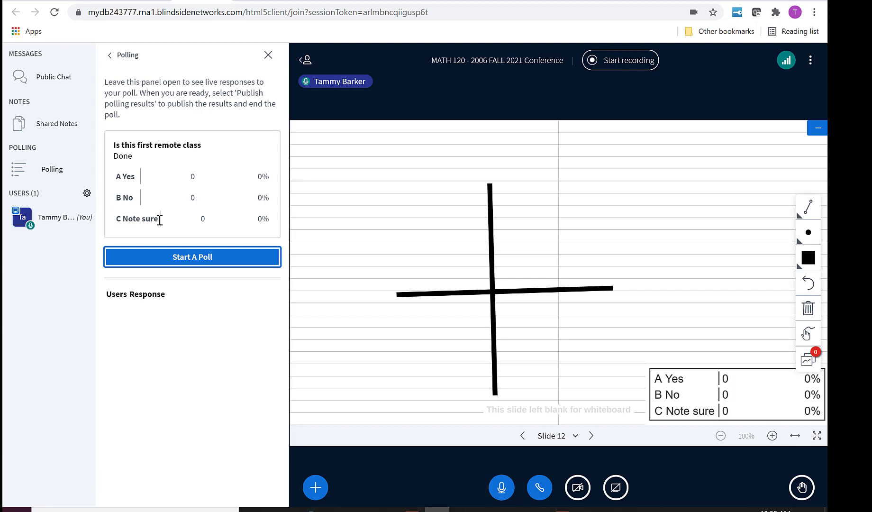
# Examine the entire-screen, window and Chrome-tab choices for screen sharing, and close the chooser without sharing anything
pyautogui.click(318, 491)
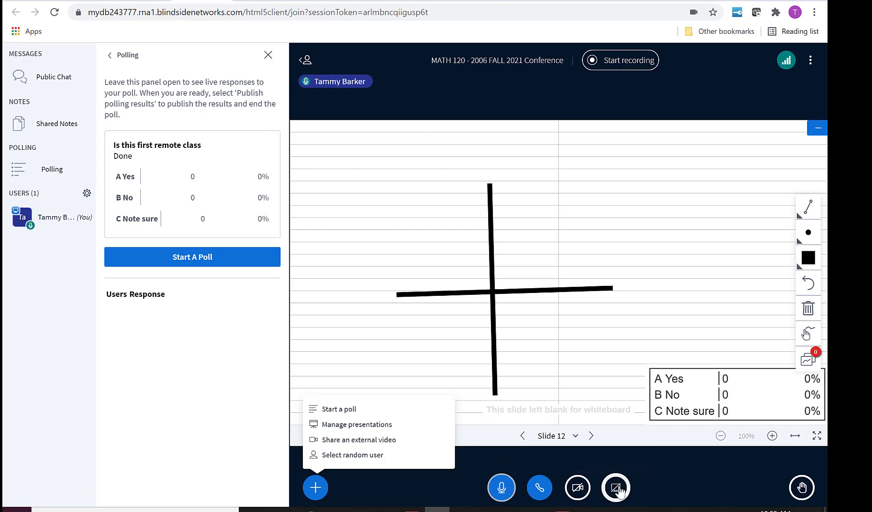
pyautogui.click(618, 490)
pyautogui.click(619, 490)
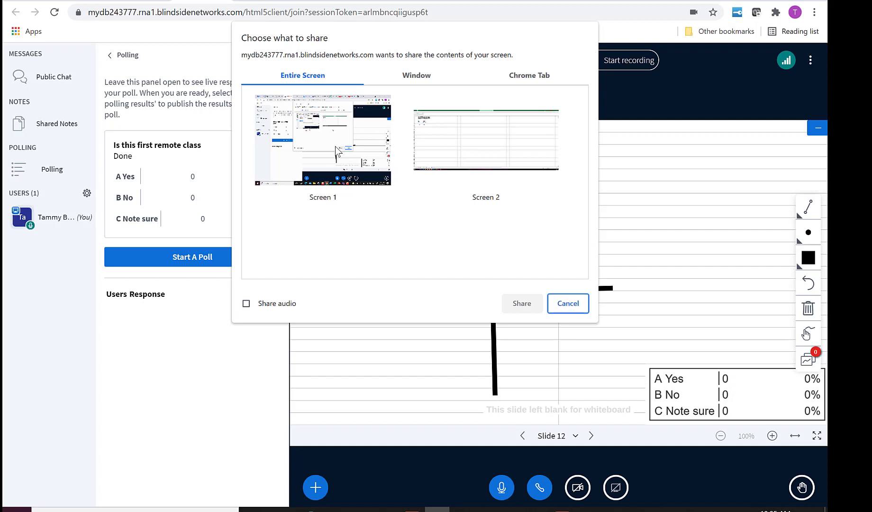
pyautogui.click(421, 78)
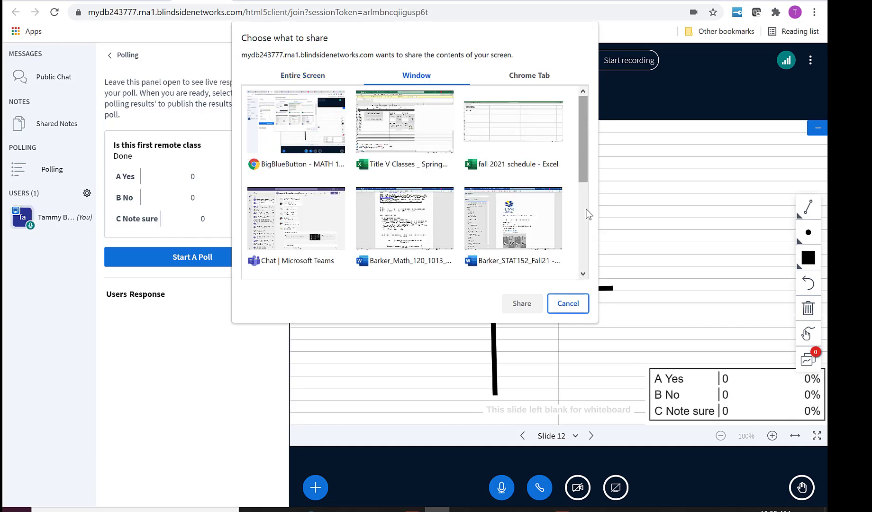
pyautogui.scroll(-4, 588, 213)
pyautogui.moveTo(584, 203); pyautogui.dragTo(584, 115)
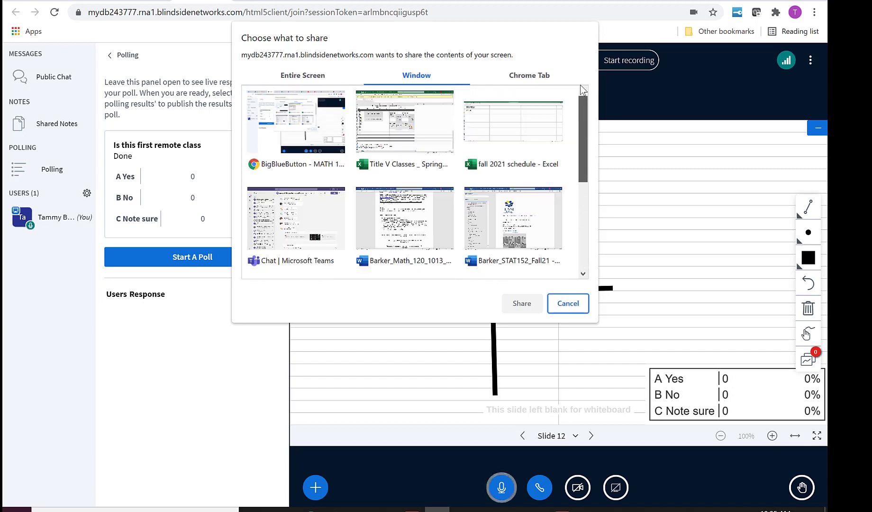
pyautogui.click(519, 77)
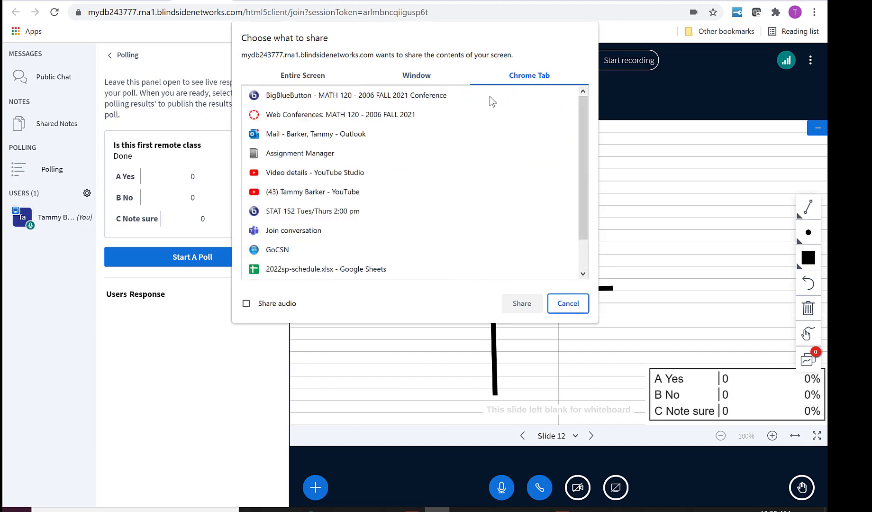
pyautogui.scroll(-2, 405, 160)
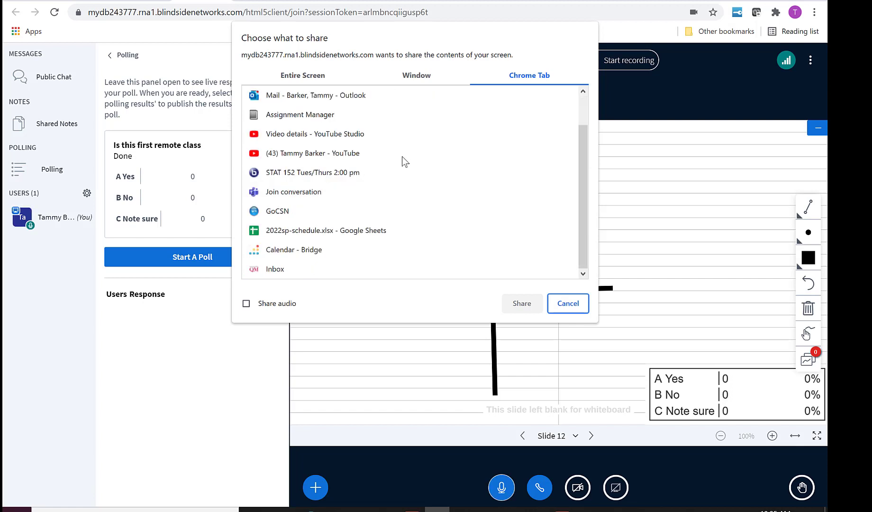
pyautogui.scroll(2, 405, 162)
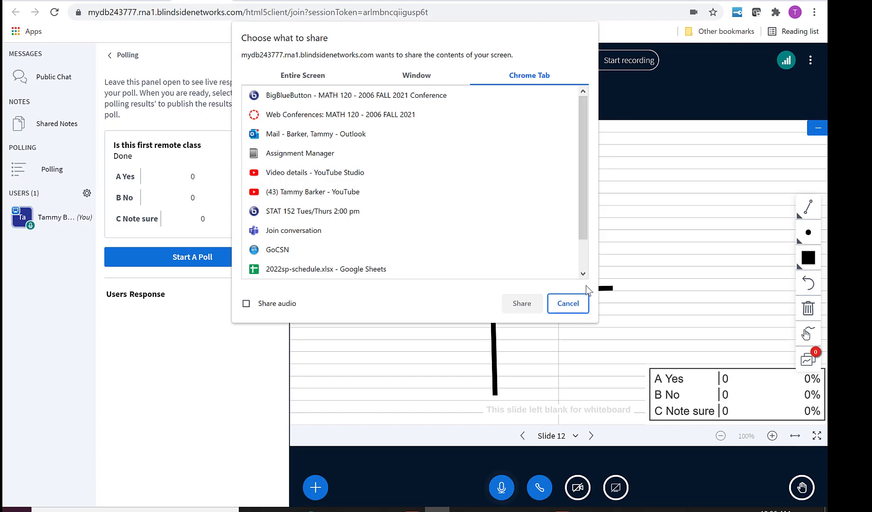
pyautogui.click(583, 305)
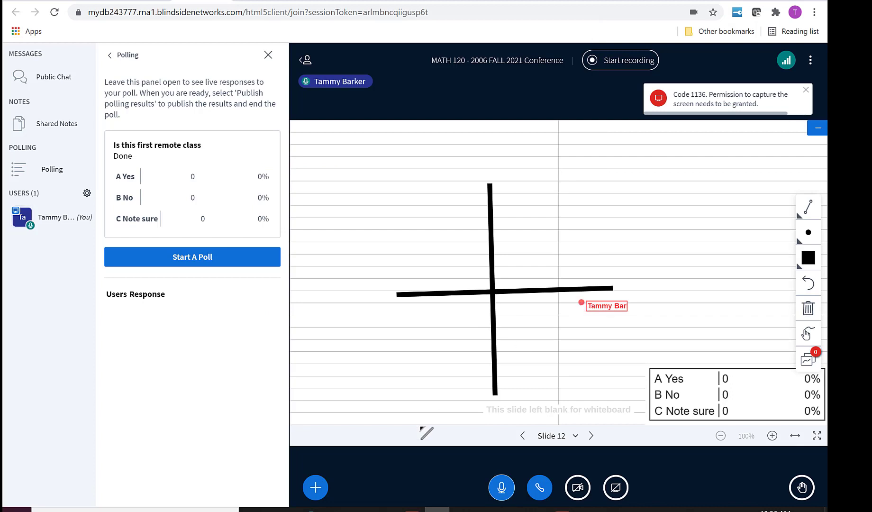
# Upload the Modeling Linear Equations PowerPoint from the Math 120 folder as the current presentation
pyautogui.click(315, 485)
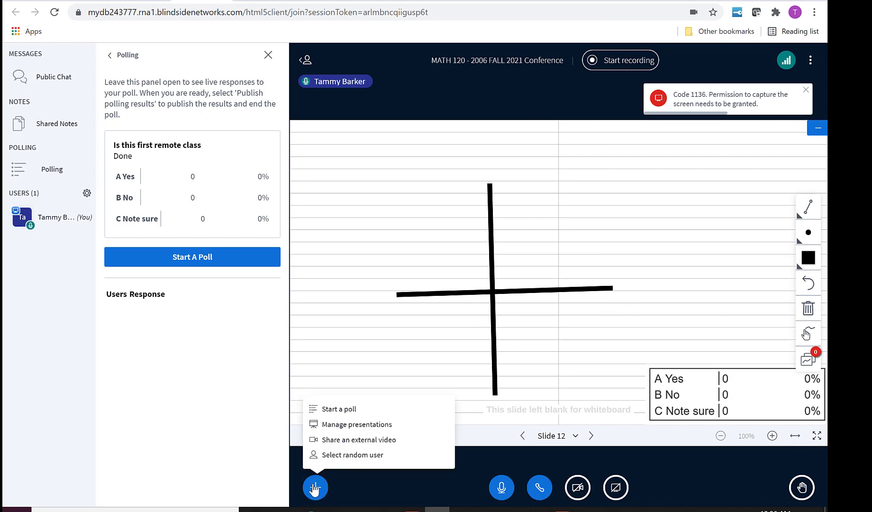
pyautogui.click(359, 425)
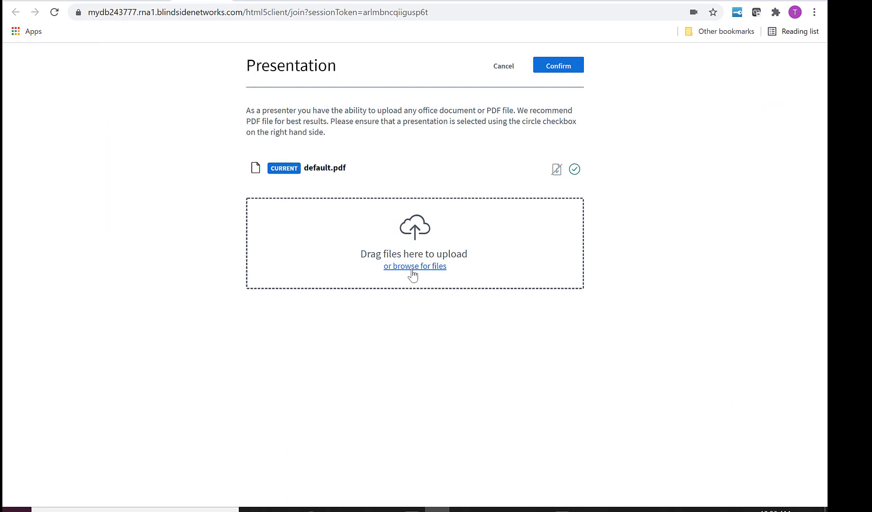
pyautogui.click(413, 266)
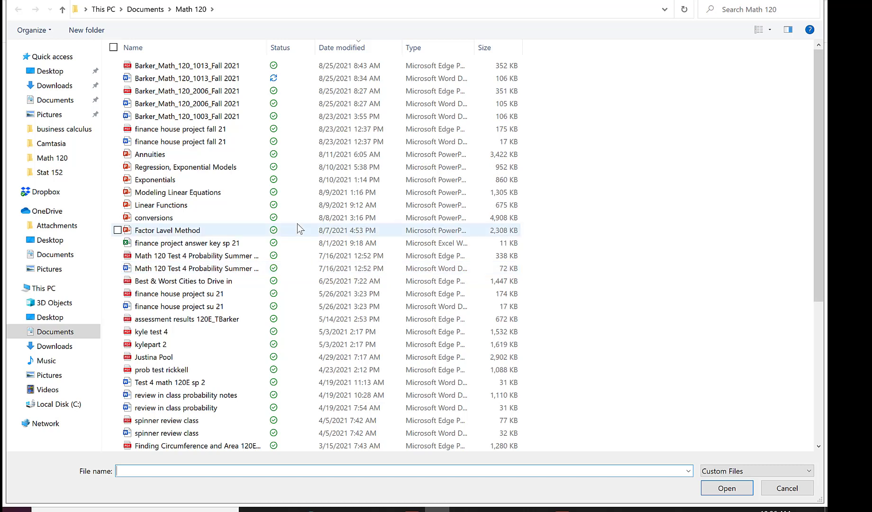
pyautogui.click(201, 193)
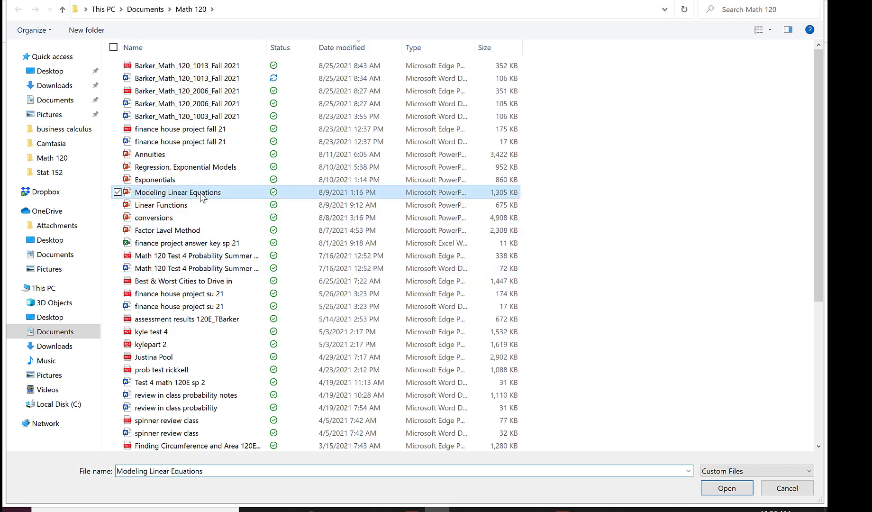
pyautogui.click(726, 488)
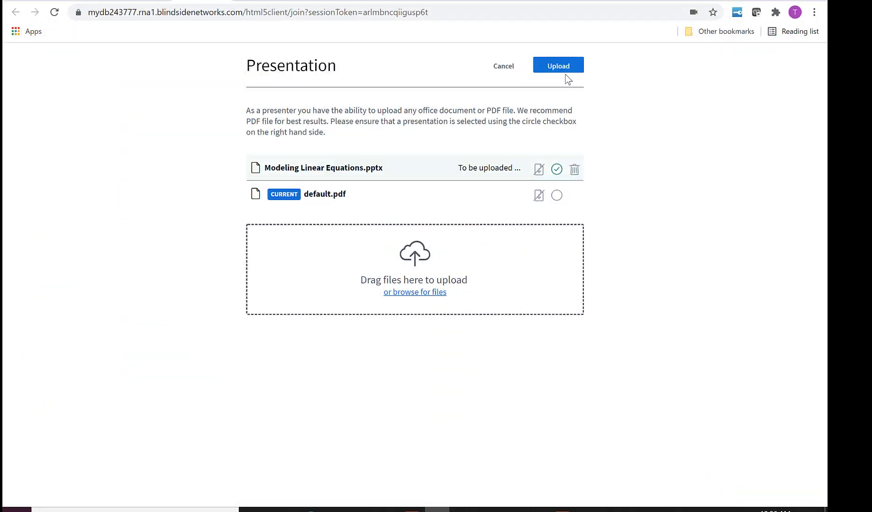
pyautogui.click(568, 66)
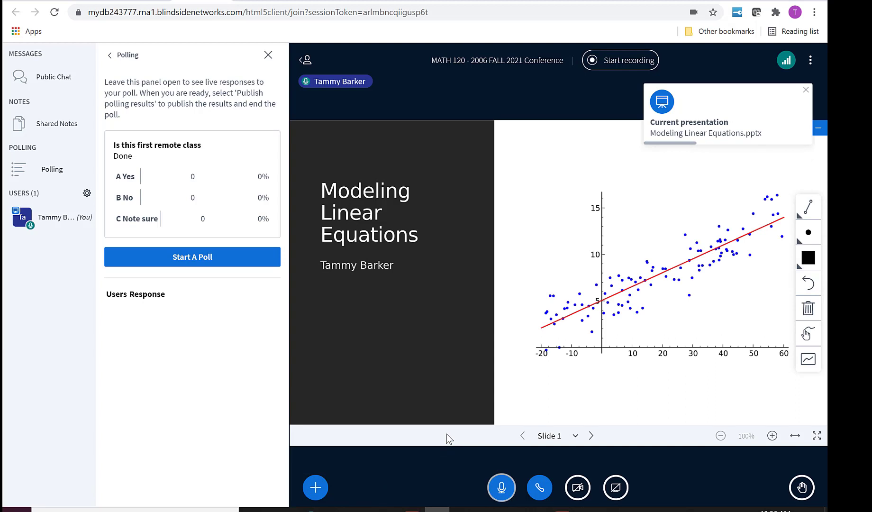
# Advance the presentation to slide 3, "Line of best fit.", and handwrite "y =" with the pencil below its text
pyautogui.click(592, 440)
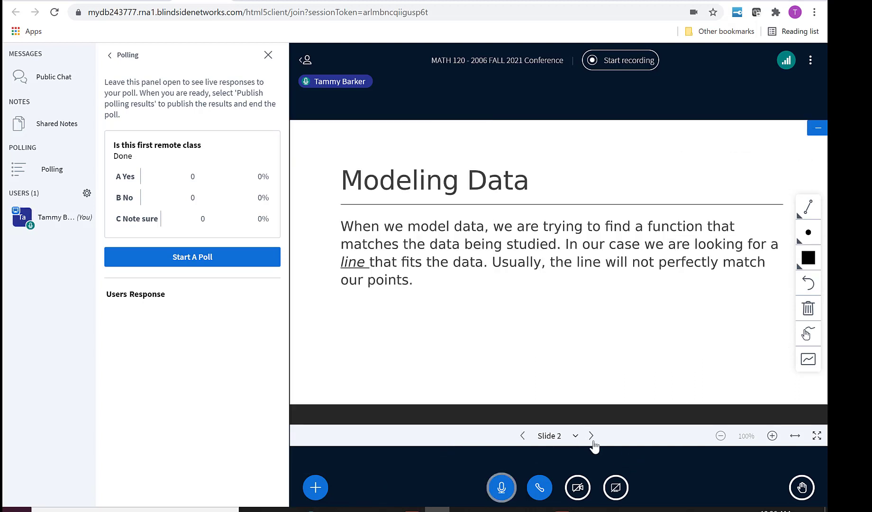
pyautogui.click(592, 441)
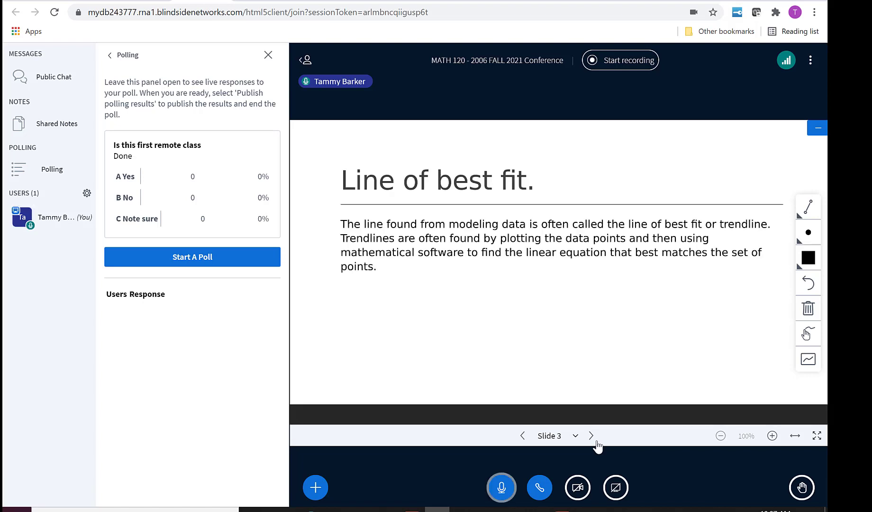
pyautogui.click(805, 211)
pyautogui.click(801, 215)
pyautogui.click(801, 214)
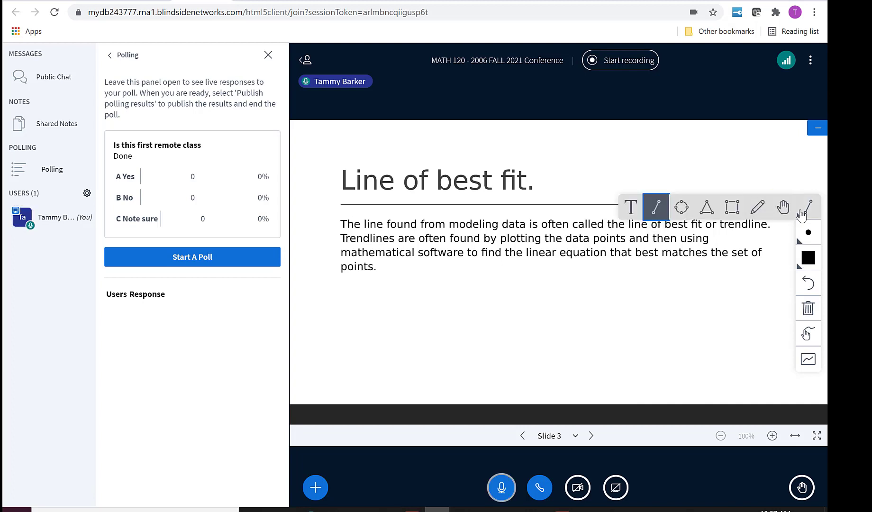
pyautogui.click(758, 207)
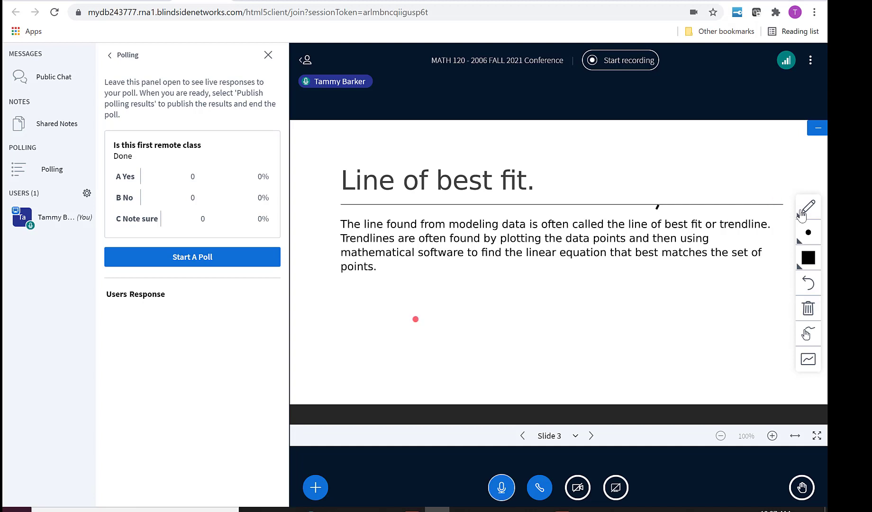
pyautogui.moveTo(406, 306)
pyautogui.mouseDown()
pyautogui.moveTo(425, 316)
pyautogui.moveTo(427, 356)
pyautogui.mouseUp()
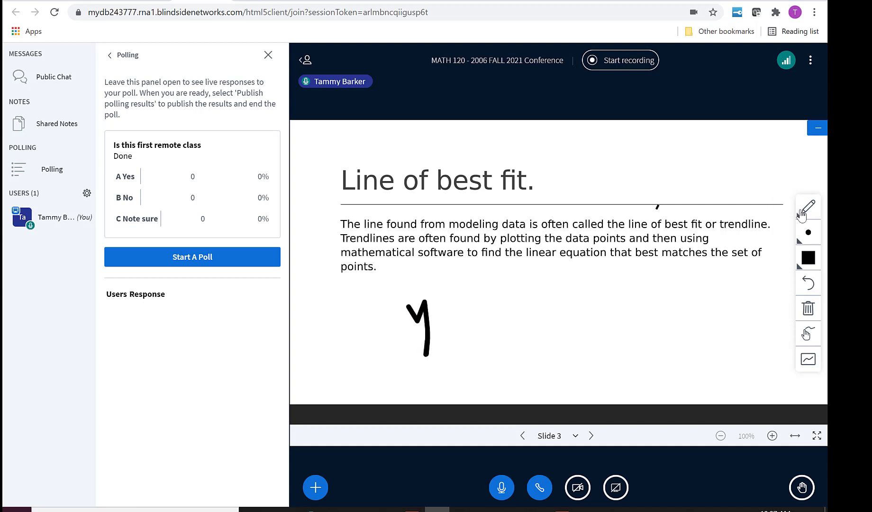
pyautogui.moveTo(448, 310); pyautogui.dragTo(475, 308)
pyautogui.moveTo(454, 323); pyautogui.dragTo(482, 317)
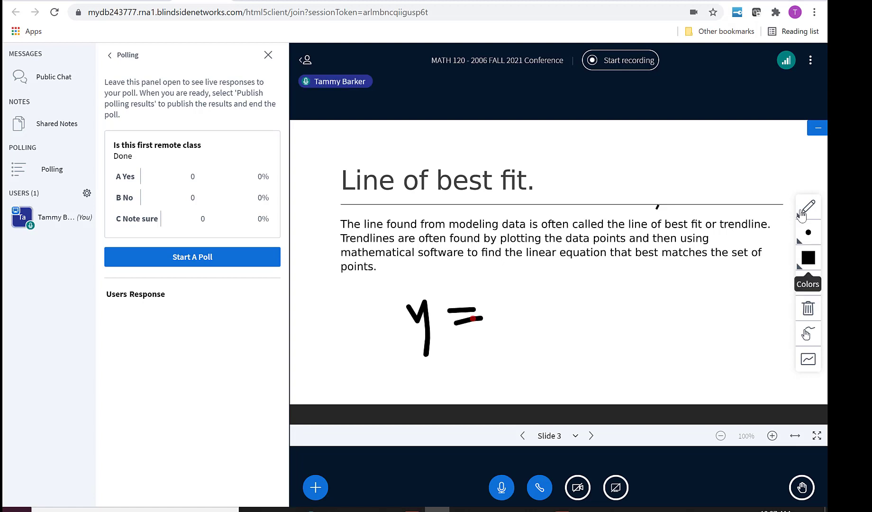
# Choose a thinner drawing thickness, keep black, and handwrite "mx + b" to complete the equation after "y ="
pyautogui.click(807, 258)
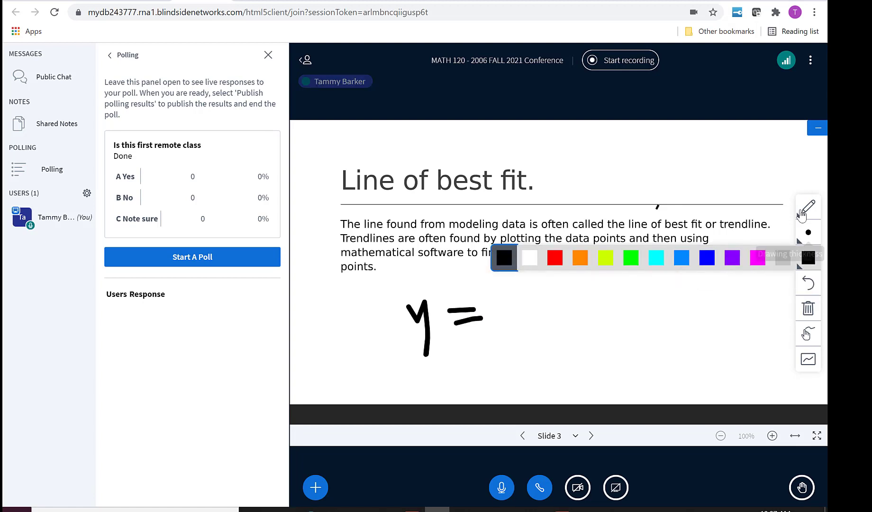
pyautogui.click(808, 233)
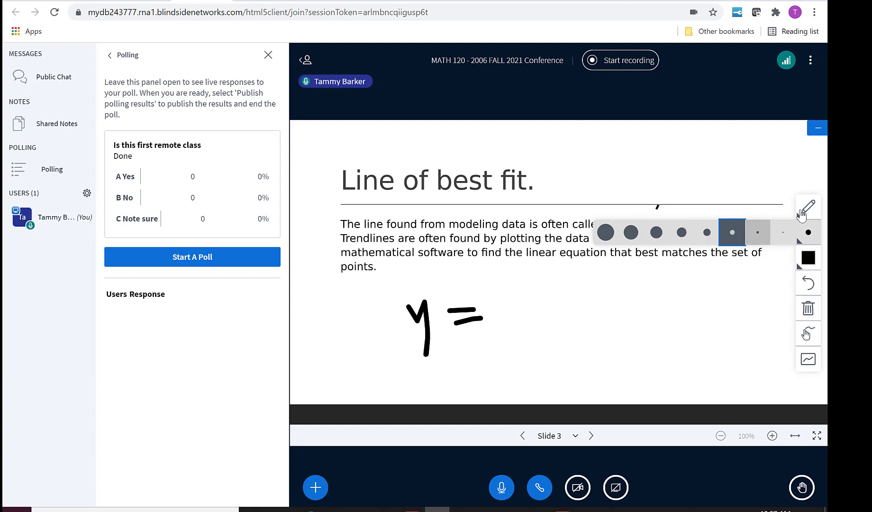
pyautogui.click(758, 233)
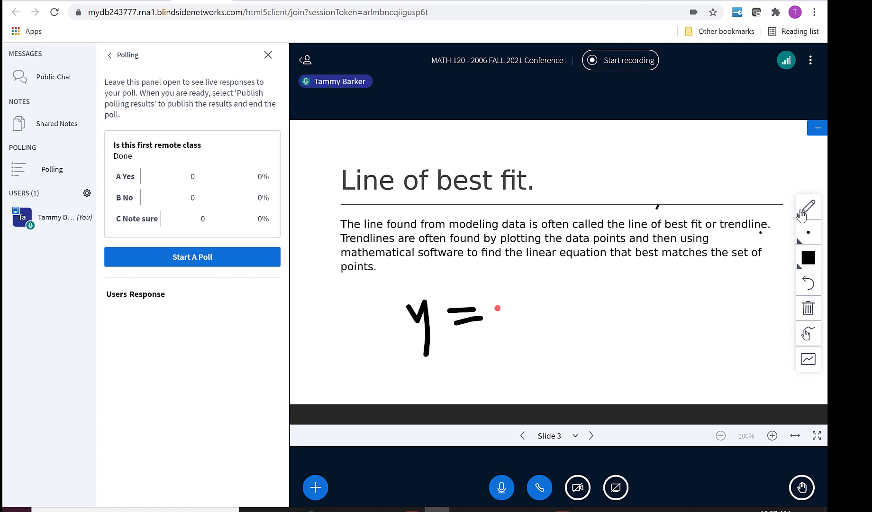
pyautogui.moveTo(492, 304)
pyautogui.mouseDown()
pyautogui.moveTo(538, 299)
pyautogui.moveTo(579, 321)
pyautogui.moveTo(561, 325)
pyautogui.moveTo(621, 304)
pyautogui.mouseUp()
pyautogui.moveTo(640, 287)
pyautogui.mouseDown()
pyautogui.moveTo(653, 303)
pyautogui.moveTo(608, 321)
pyautogui.moveTo(641, 321)
pyautogui.mouseUp()
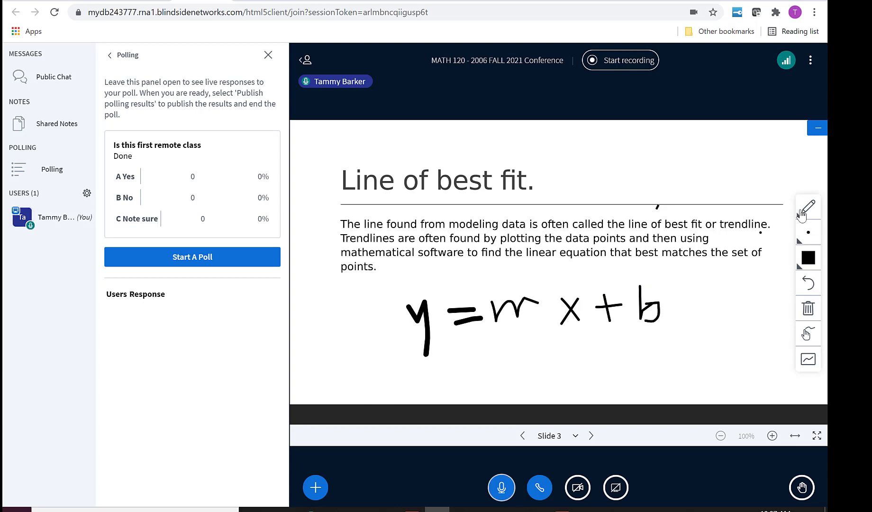
# Advance the presentation through the correlation and regression slides to slide 9, the plant-based meat market chart
pyautogui.press('Right')
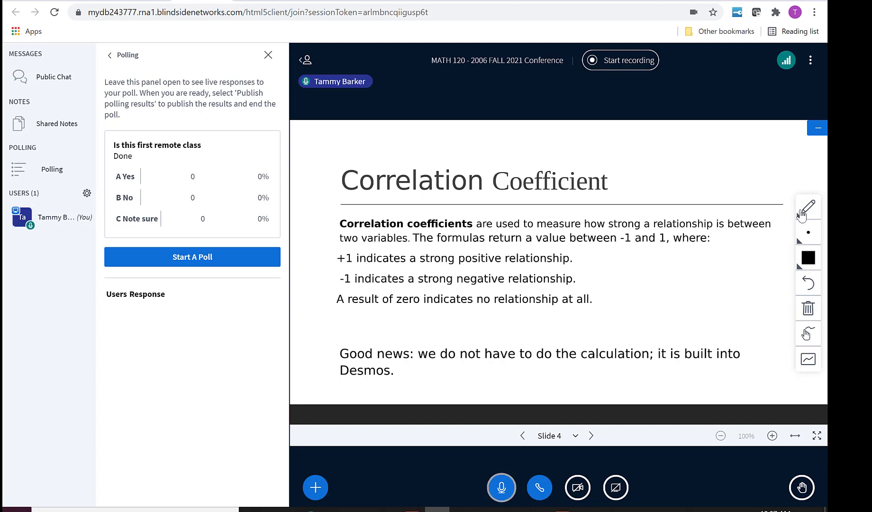
pyautogui.press('Right')
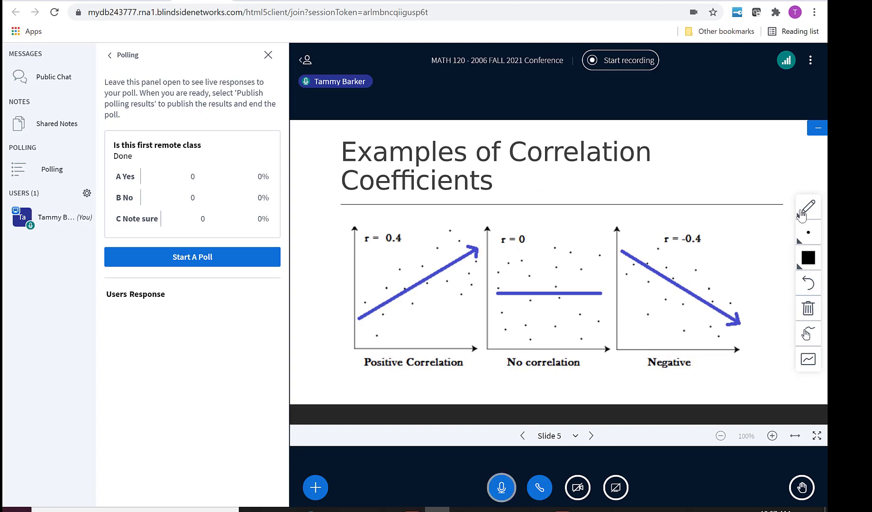
pyautogui.click(591, 436)
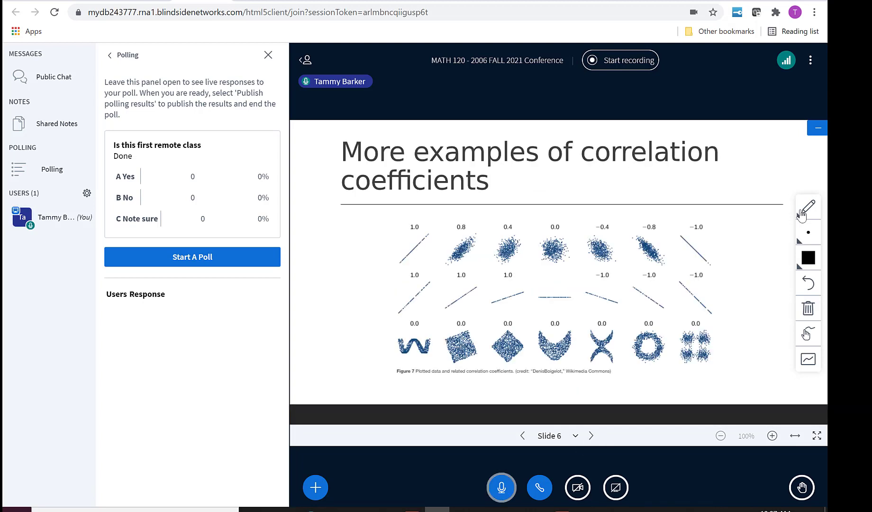
pyautogui.click(591, 436)
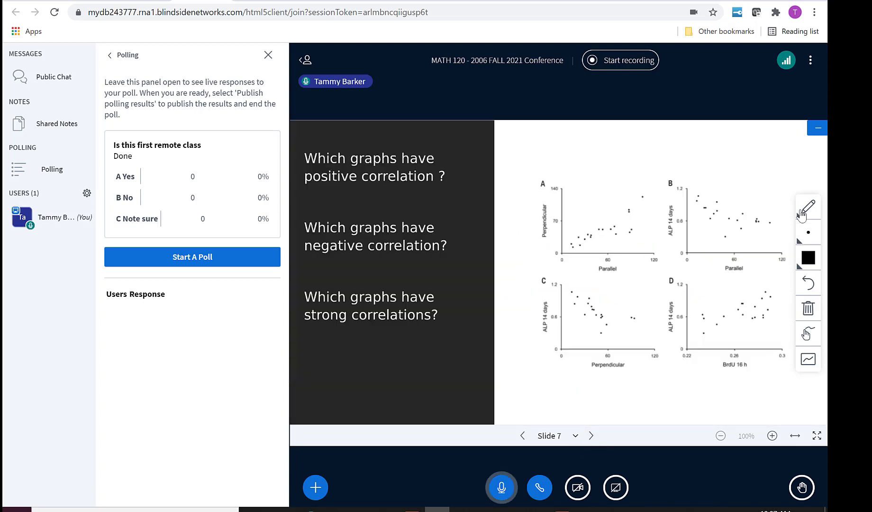
pyautogui.click(591, 436)
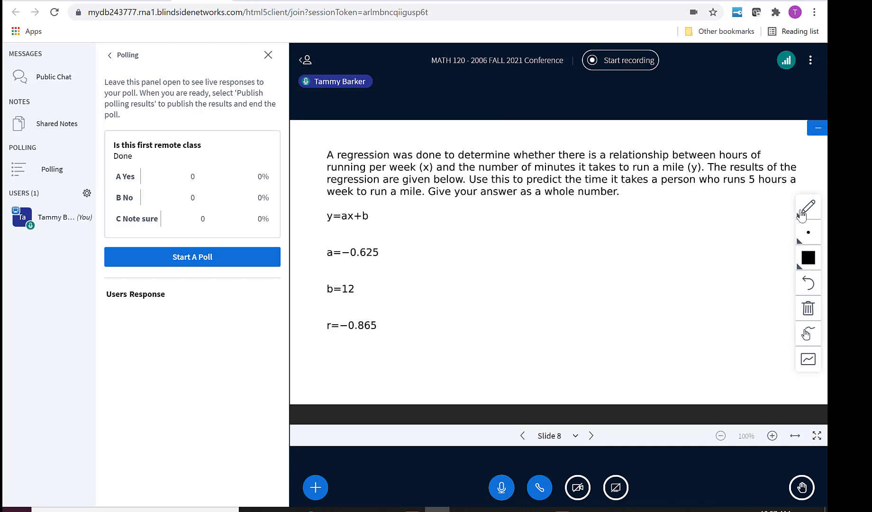
pyautogui.click(591, 435)
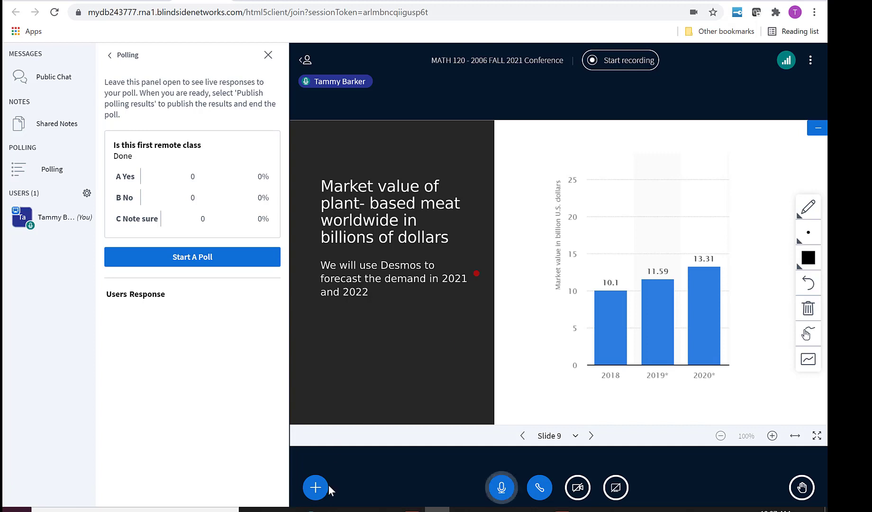
# Upload "blank pdf" from the Documents folder and make it the current presentation
pyautogui.click(315, 487)
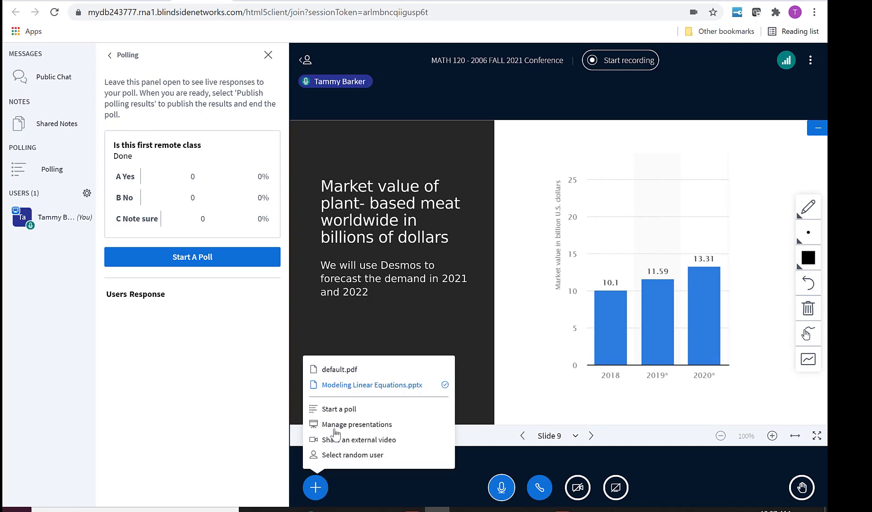
pyautogui.click(336, 429)
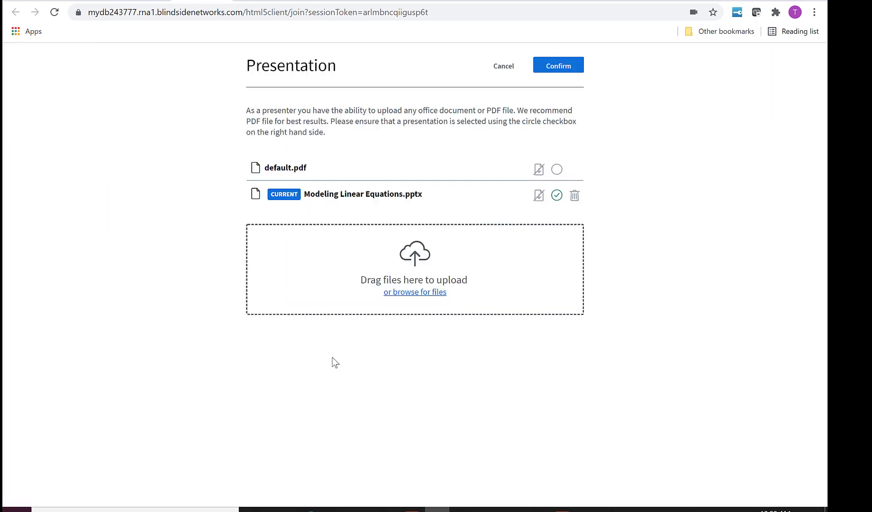
pyautogui.click(435, 297)
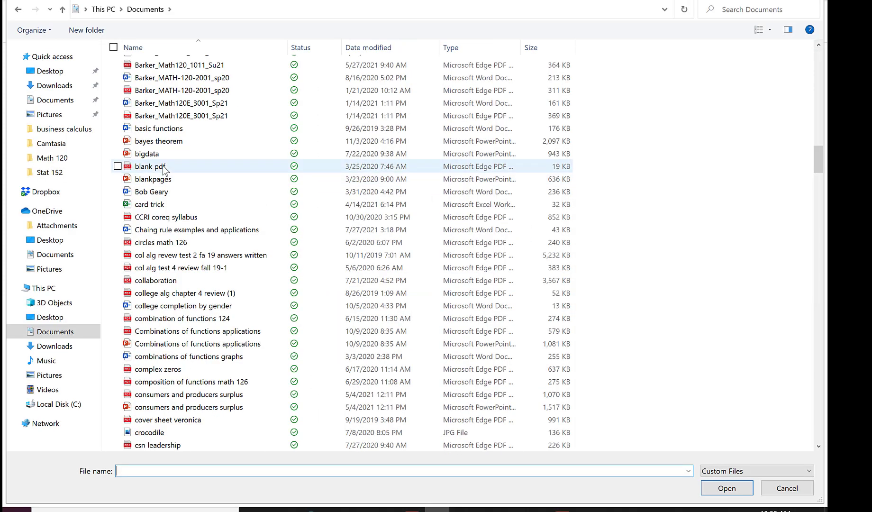
pyautogui.click(161, 171)
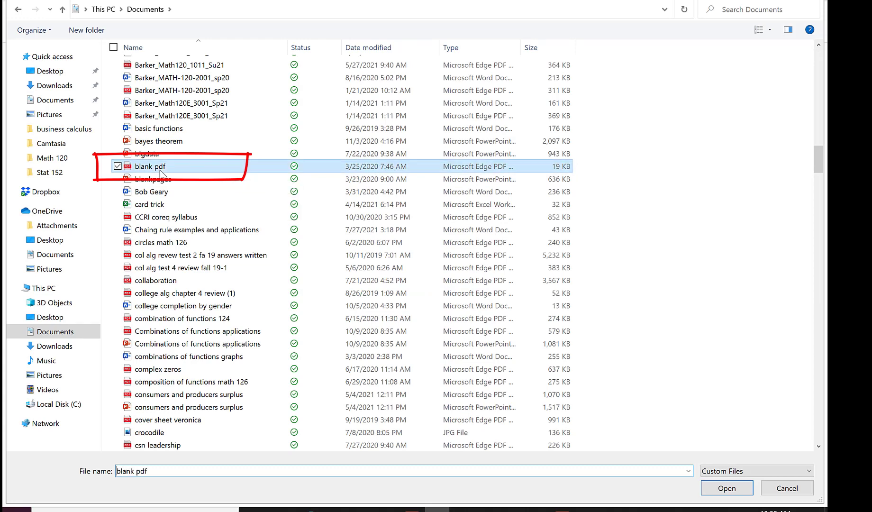
pyautogui.click(726, 488)
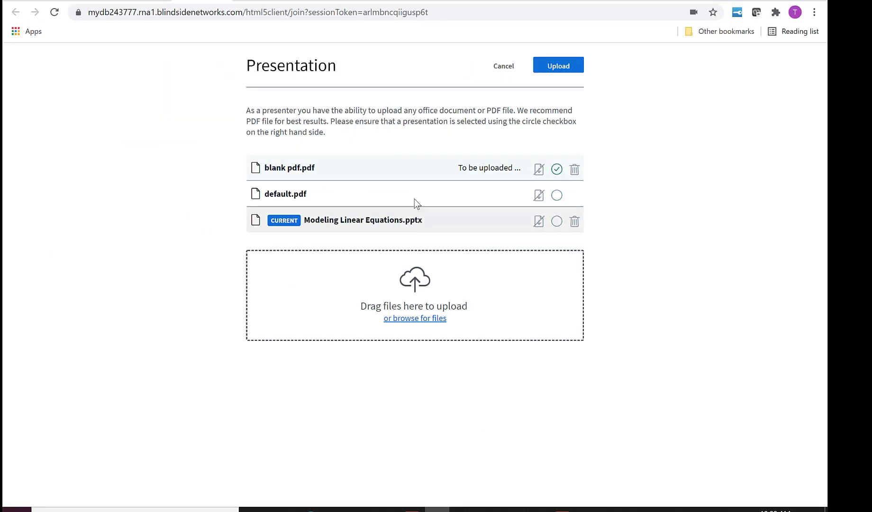
pyautogui.click(563, 67)
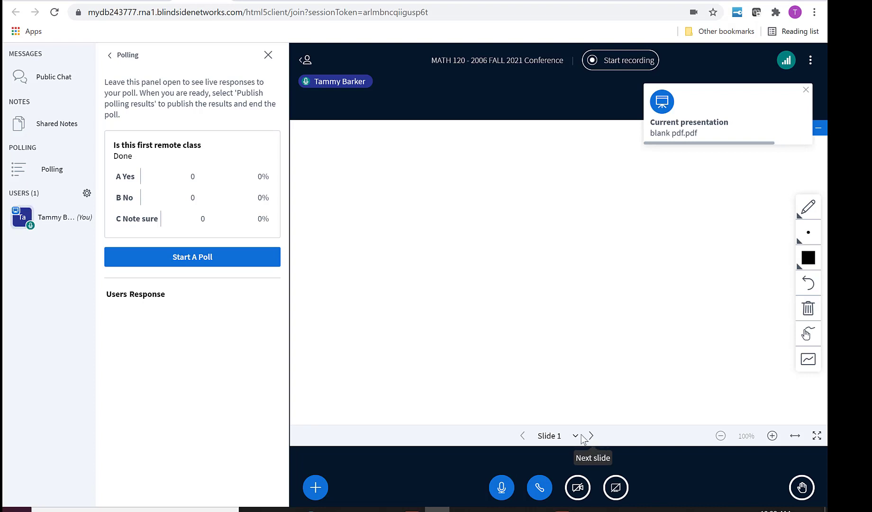
# Browse the blank PDF's slide list, stay on slide 1, and draw a wavy black pencil line across its middle
pyautogui.click(575, 435)
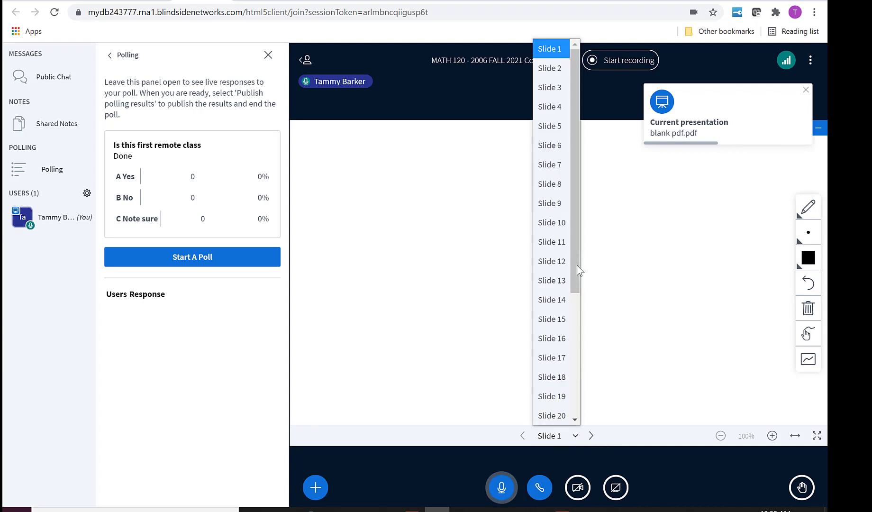
pyautogui.moveTo(573, 231); pyautogui.dragTo(578, 418)
pyautogui.scroll(4, 580, 315)
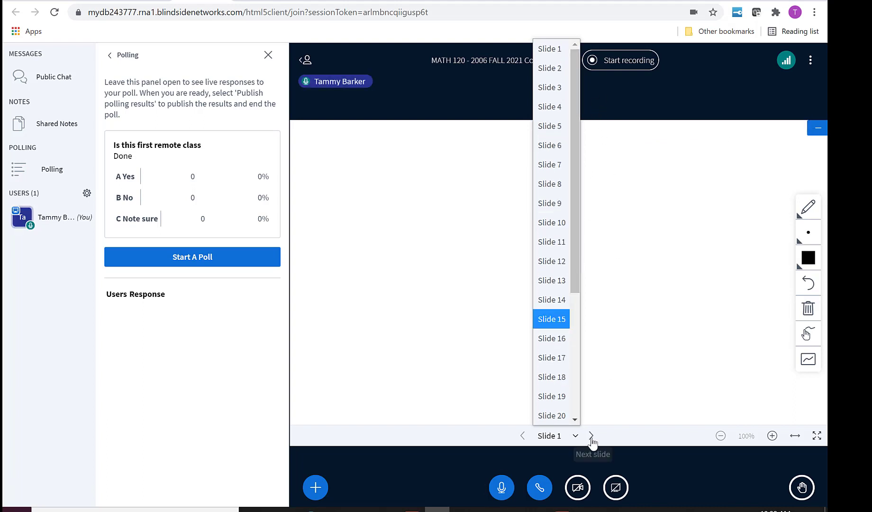
pyautogui.click(764, 250)
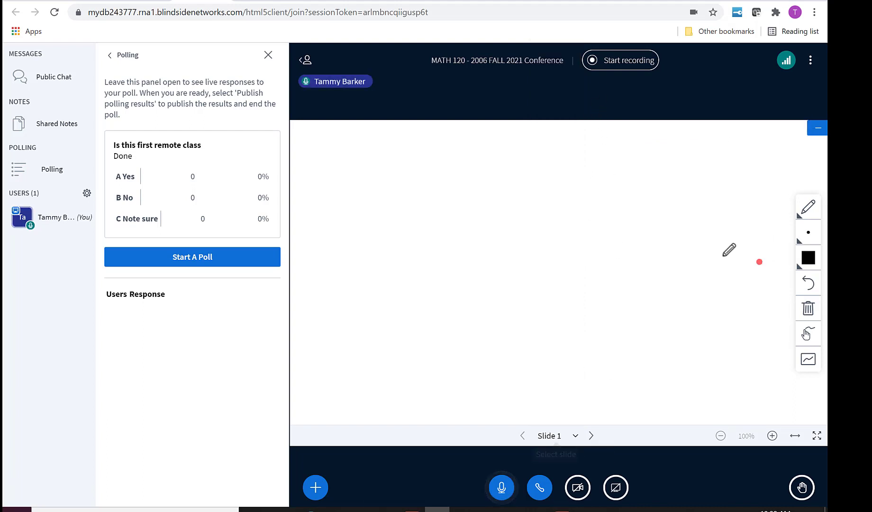
pyautogui.moveTo(404, 242)
pyautogui.mouseDown()
pyautogui.moveTo(564, 269)
pyautogui.moveTo(669, 317)
pyautogui.mouseUp()
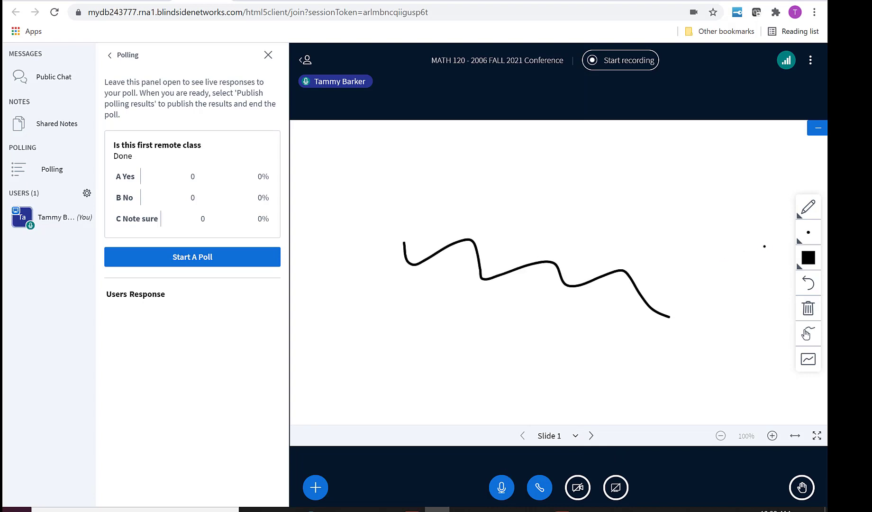
# Go to slide 15 of the blank PDF and return to the annotated slide 1
pyautogui.click(576, 437)
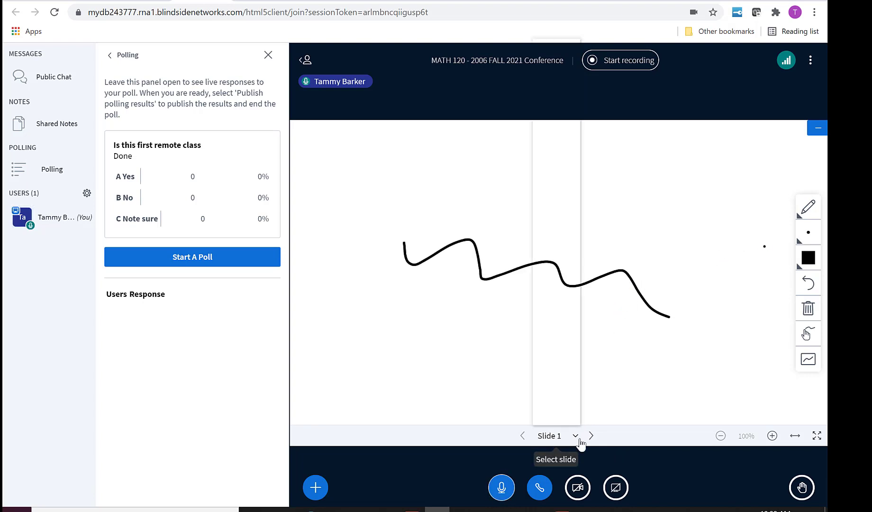
pyautogui.click(560, 316)
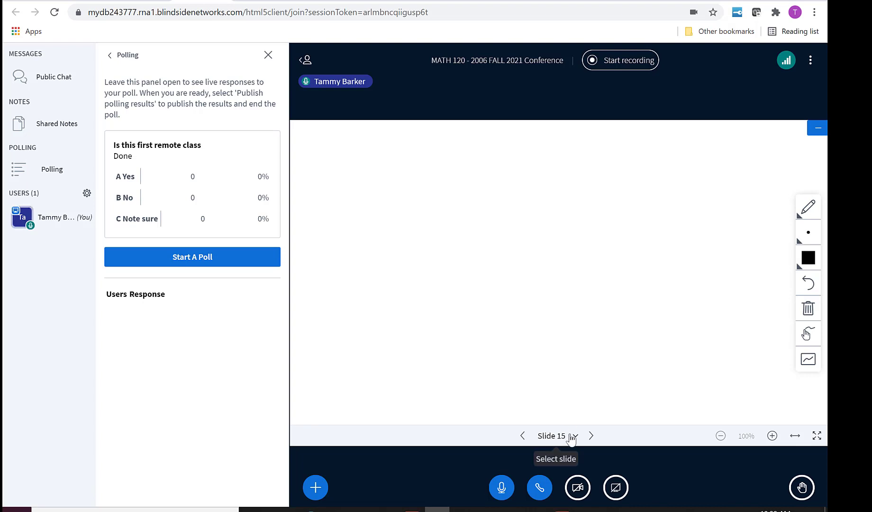
pyautogui.click(573, 436)
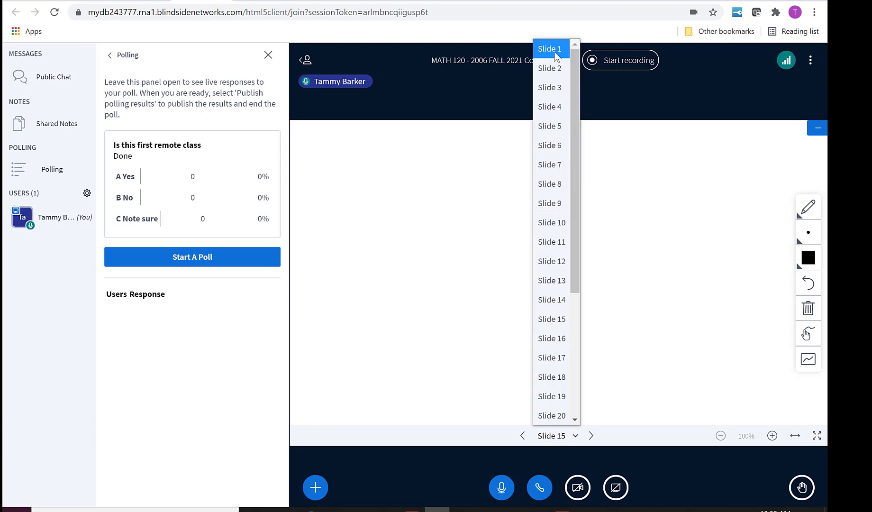
pyautogui.click(552, 49)
pyautogui.moveTo(404, 243); pyautogui.dragTo(671, 319)
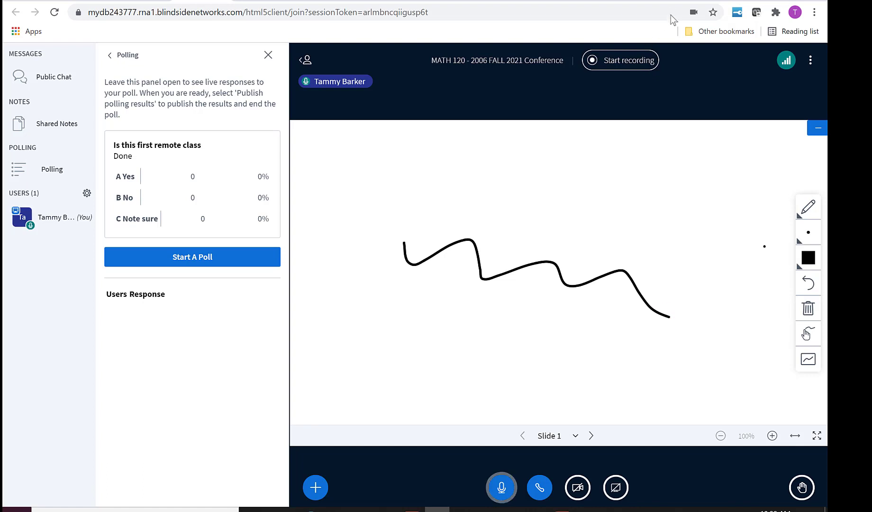
# Share the "Desmos | Graphing Calculator" Chrome tab with the conference
pyautogui.click(683, 0)
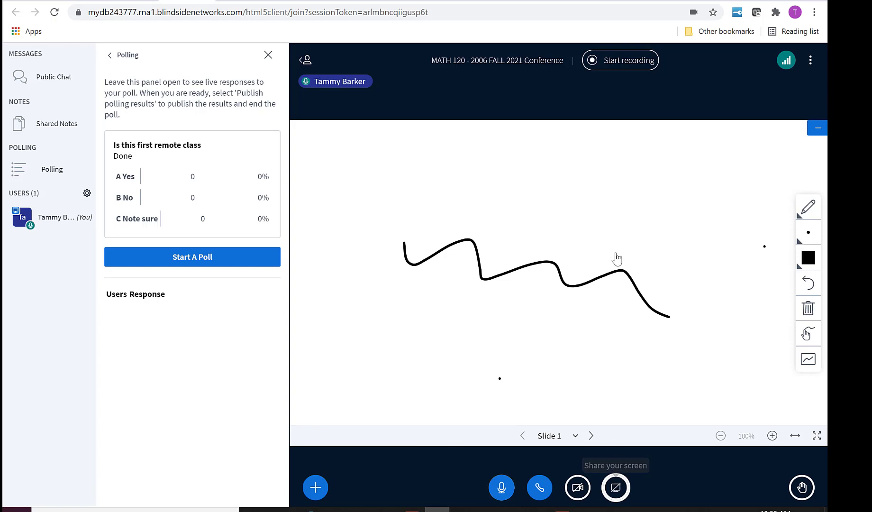
pyautogui.click(613, 467)
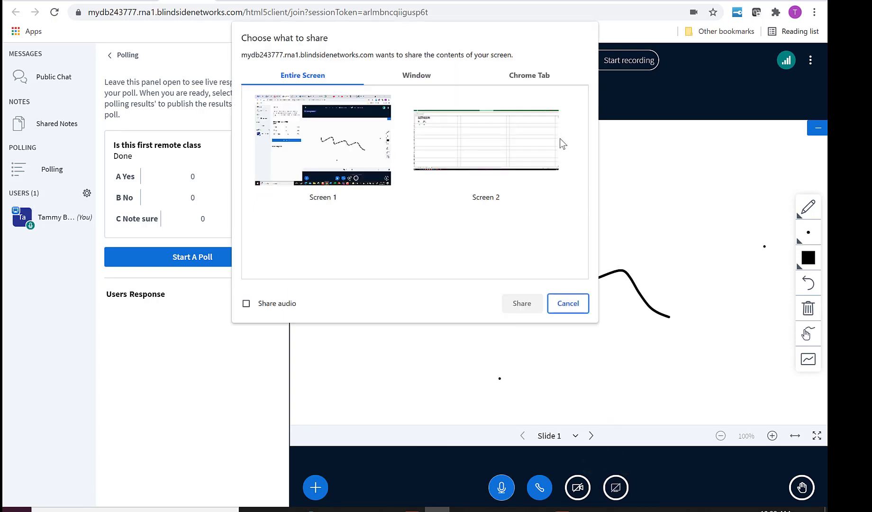
pyautogui.click(521, 76)
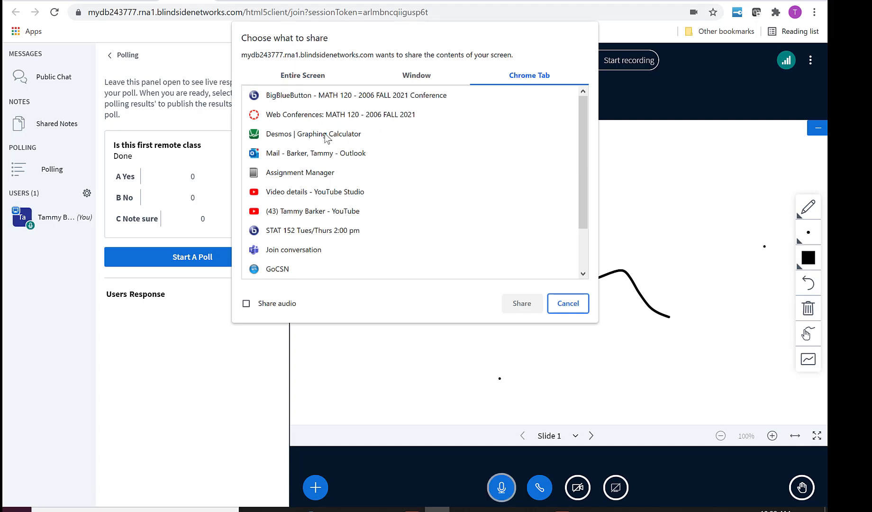
pyautogui.click(351, 138)
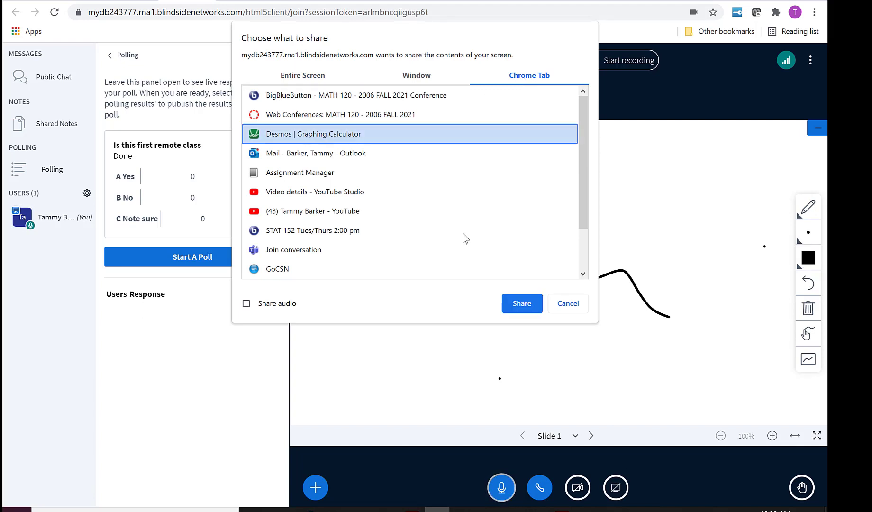
pyautogui.click(521, 307)
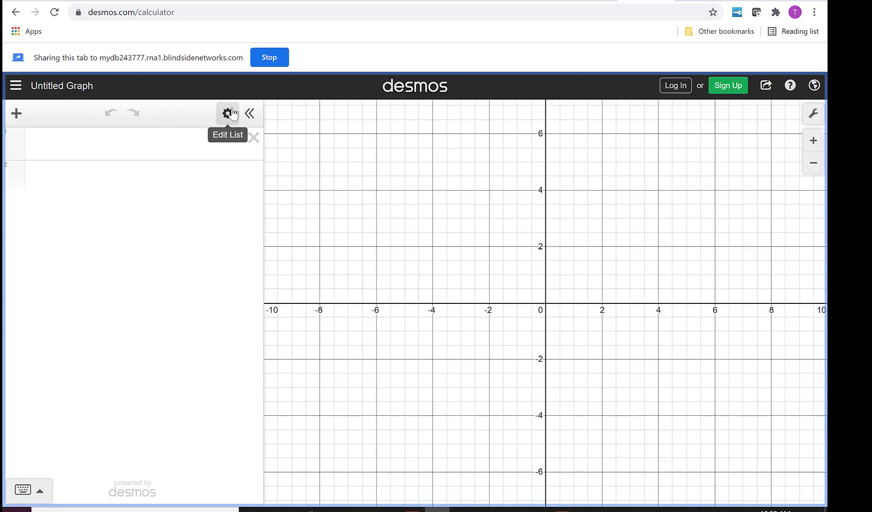
# Graph the function f(x)=x^2 in the first expression line of Desmos
pyautogui.click(108, 140)
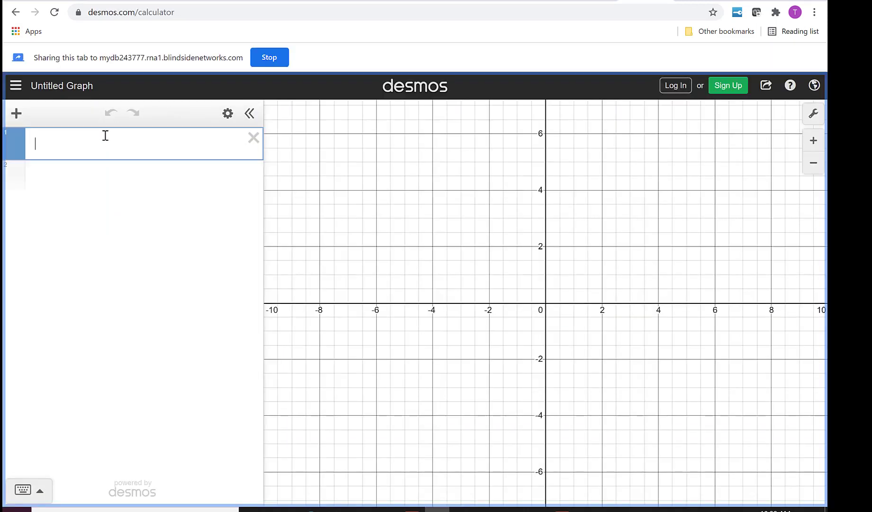
pyautogui.write('f(x)')
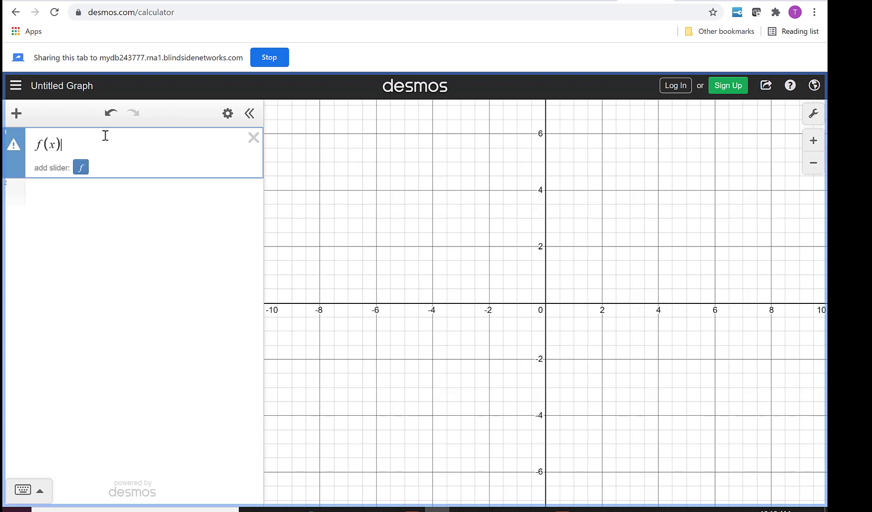
pyautogui.write('=x^2')
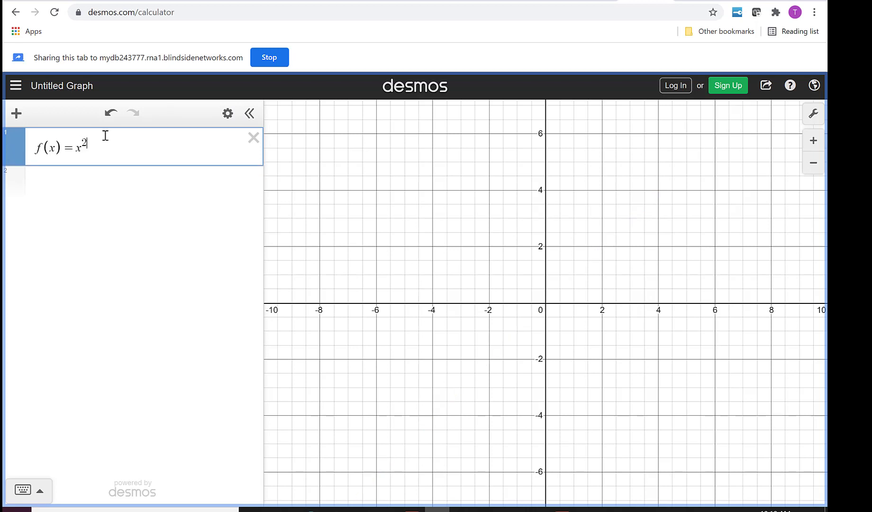
pyautogui.press('Return')
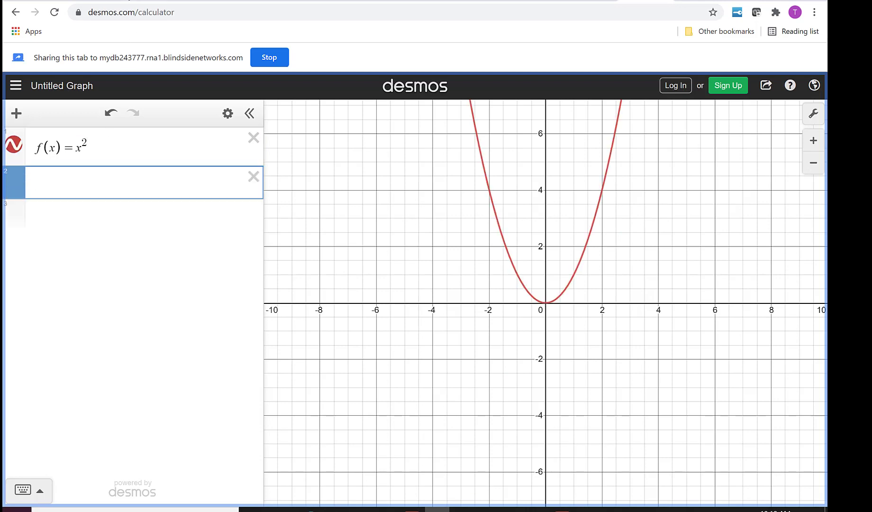
# Switch back to the BigBlueButton conference and close the Polling panel to enlarge the shared view
pyautogui.click(178, 1)
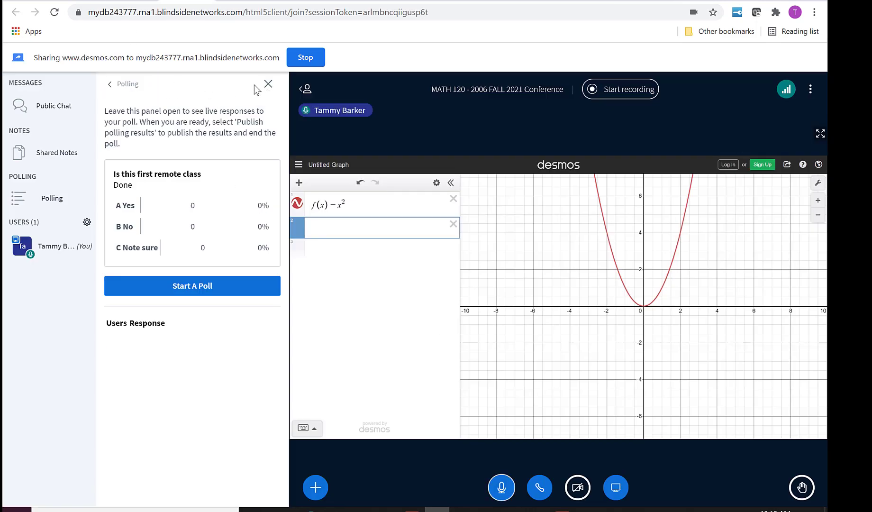
pyautogui.click(111, 85)
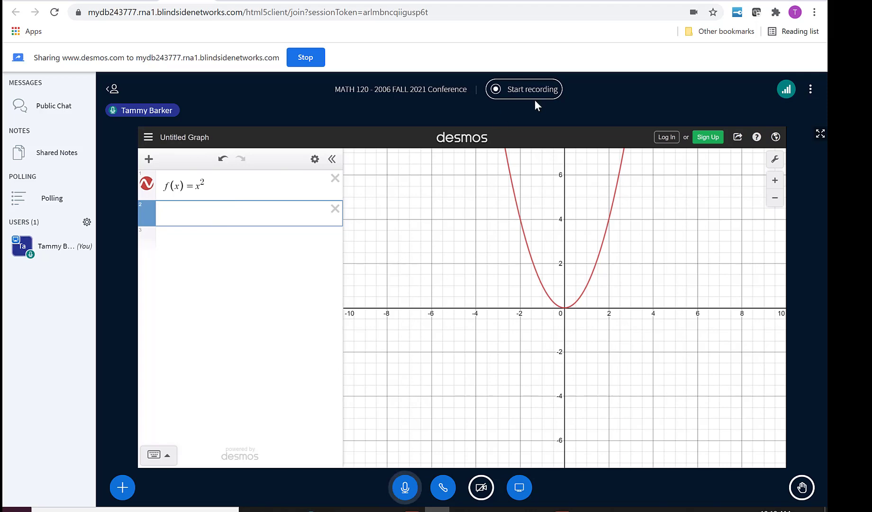
# Switch to Desmos, add a table below the function, and enter 2, 4 and 6 as its x values
pyautogui.click(632, 0)
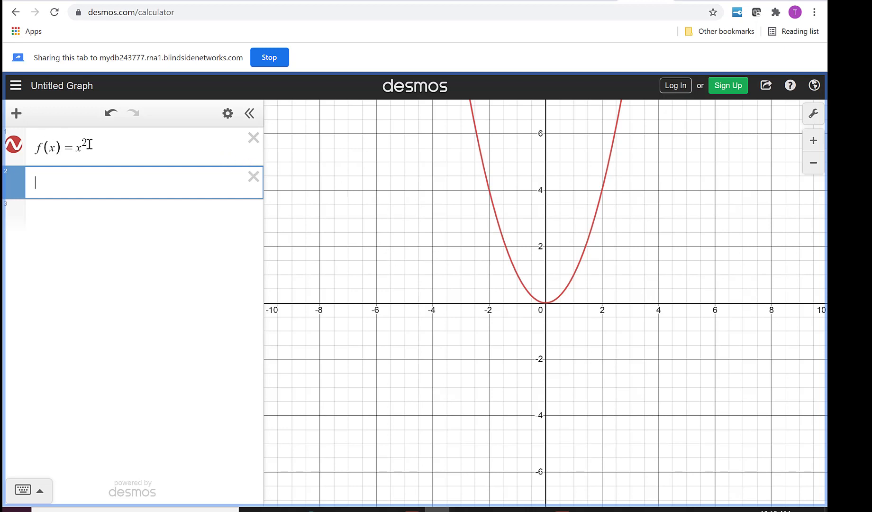
pyautogui.click(16, 116)
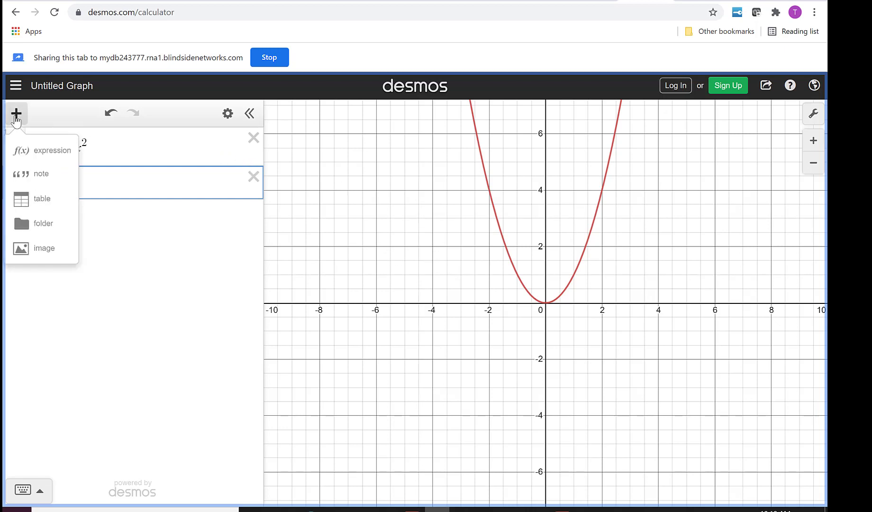
pyautogui.click(41, 201)
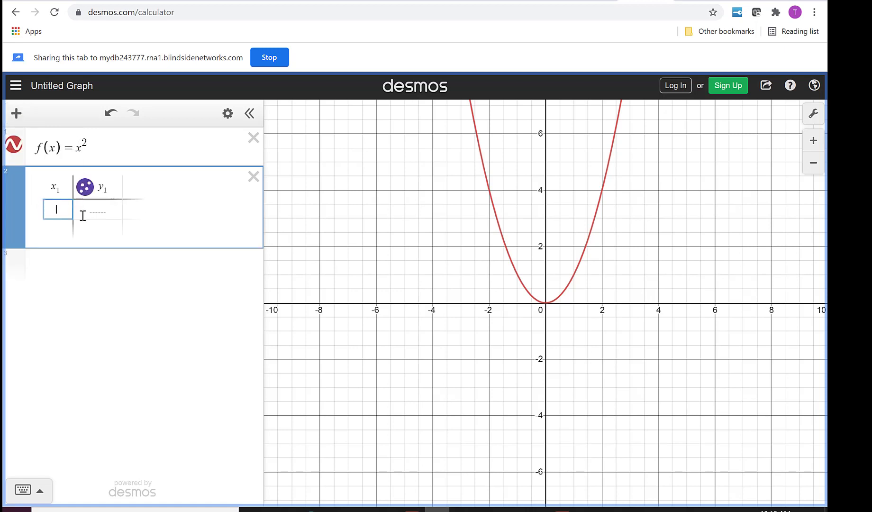
pyautogui.write('2')
pyautogui.press('Return')
pyautogui.write('4')
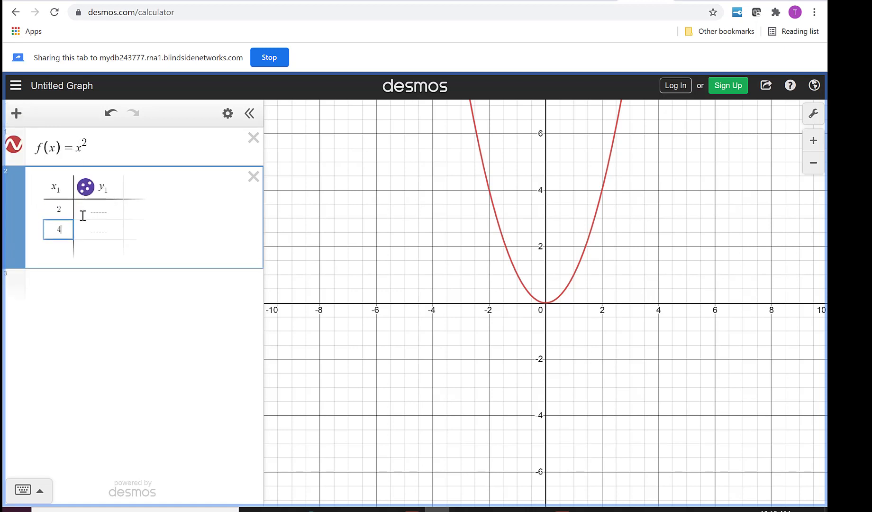
pyautogui.press('Return')
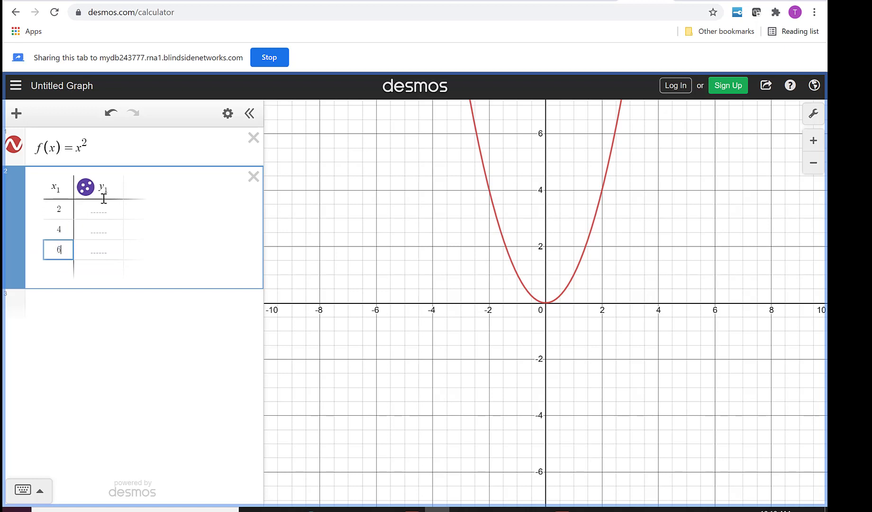
# Enter 1, 2 and 3 as the y values in the table's three rows
pyautogui.click(103, 208)
pyautogui.write('1')
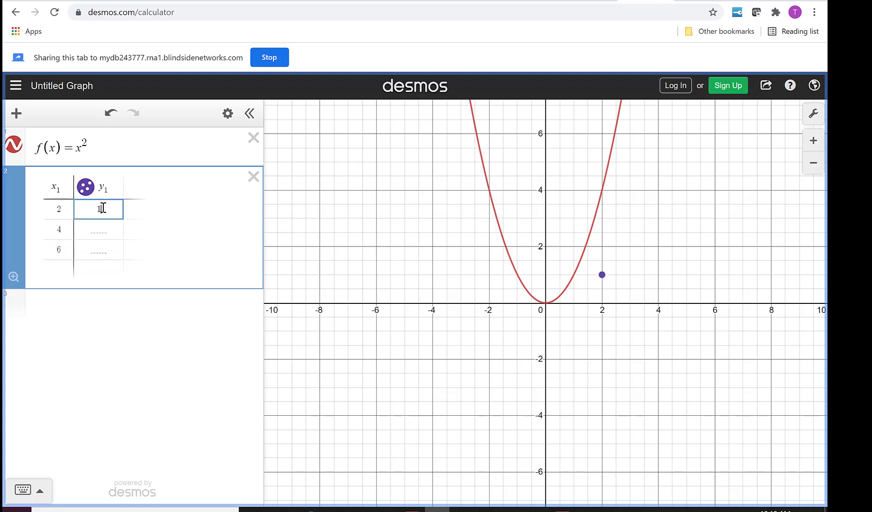
pyautogui.press('Return')
pyautogui.press('Return')
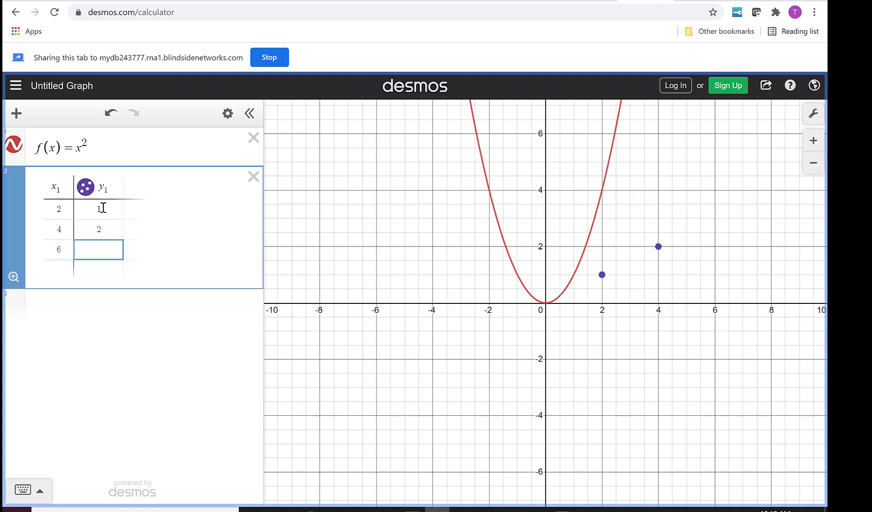
pyautogui.write('3')
pyautogui.press('Return')
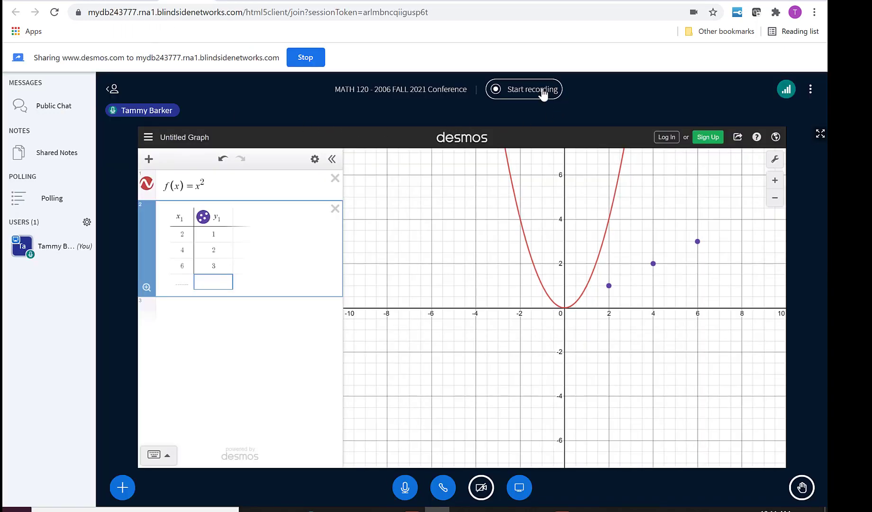
# End the MATH 120 conference session for everyone and dismiss the feedback rating without giving stars
pyautogui.click(812, 89)
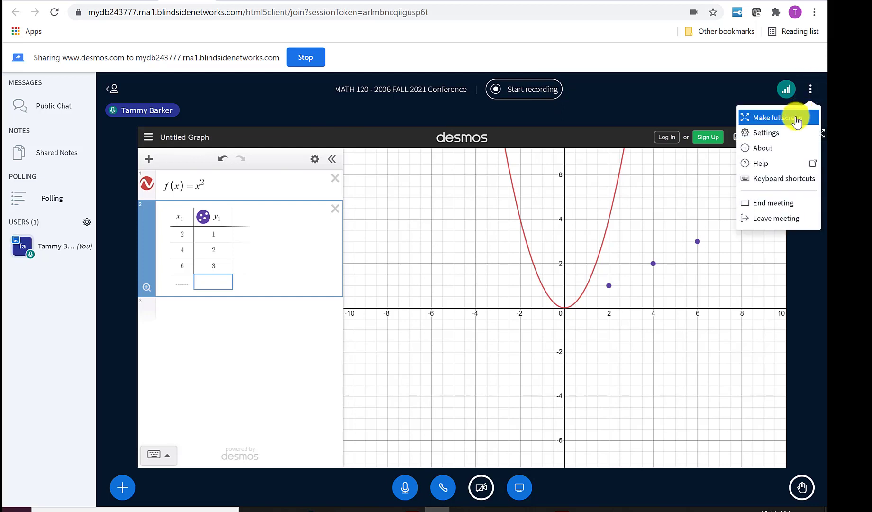
pyautogui.click(788, 209)
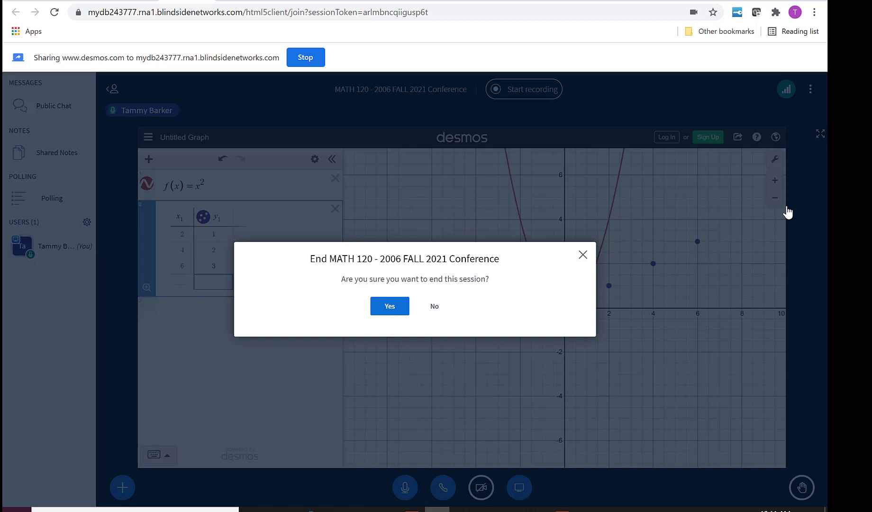
pyautogui.click(408, 312)
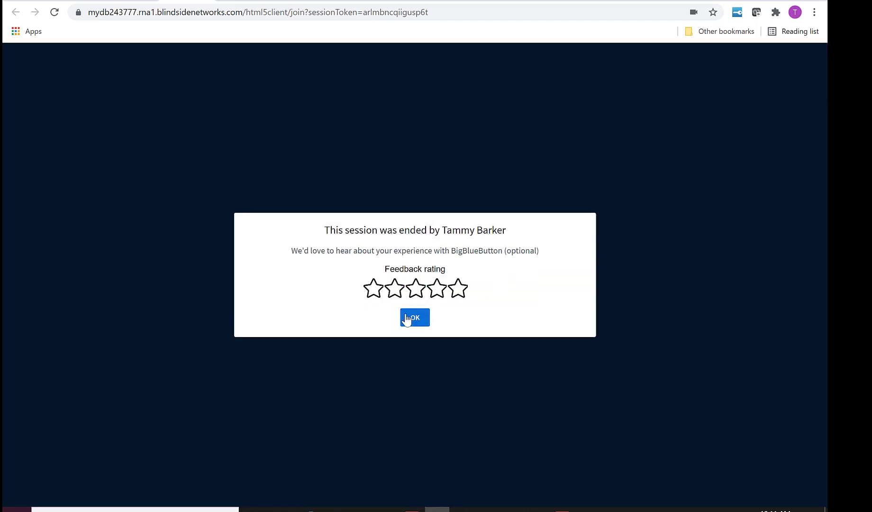
pyautogui.click(407, 318)
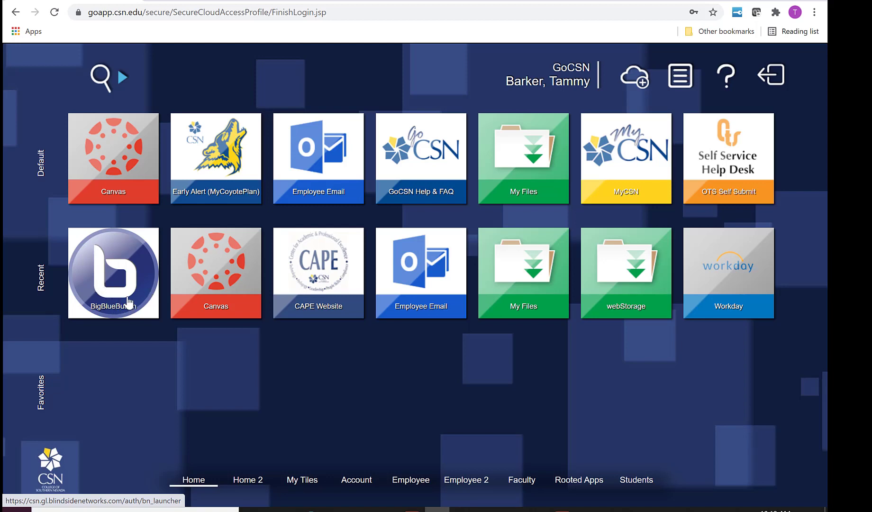
# Launch BigBlueButton from the GoCSN portal and view the Create New Room options, then cancel without creating a room
pyautogui.click(124, 292)
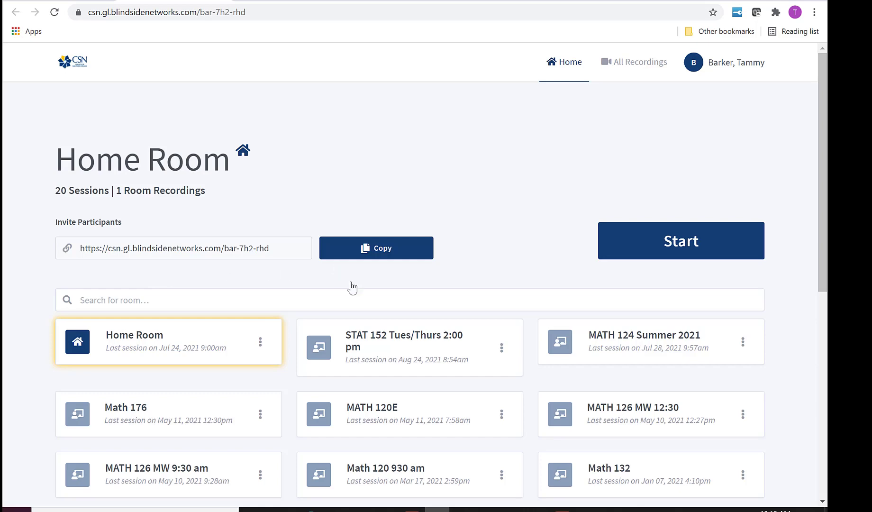
pyautogui.scroll(-5, 388, 317)
pyautogui.scroll(-3, 97, 292)
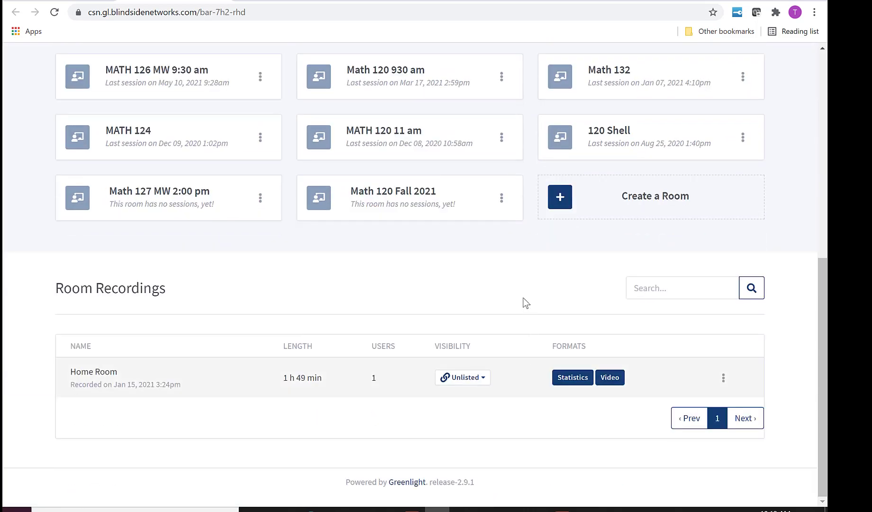
pyautogui.click(610, 208)
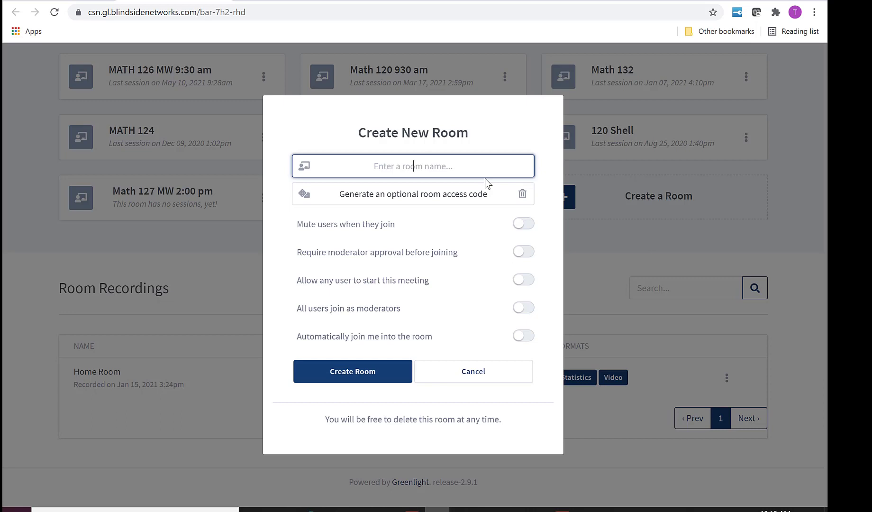
pyautogui.click(516, 374)
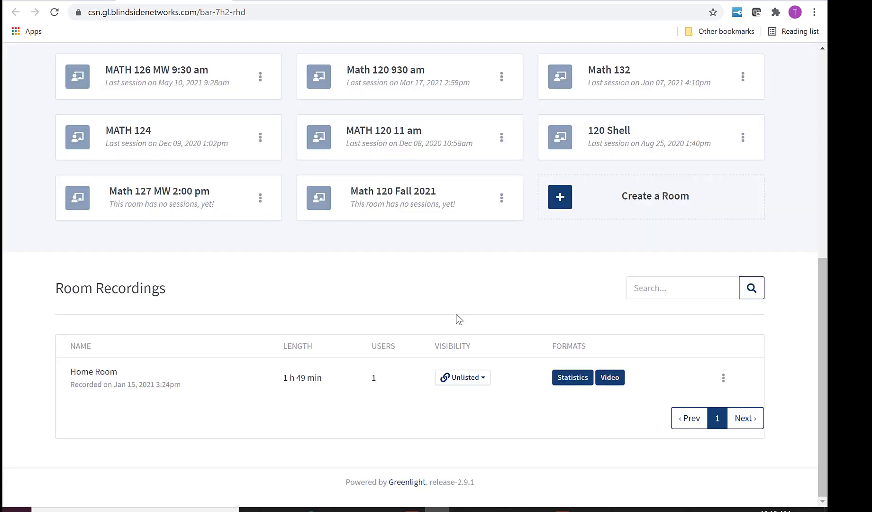
# Look over the existing course rooms and copy the Home Room's participant invitation link
pyautogui.scroll(6, 455, 314)
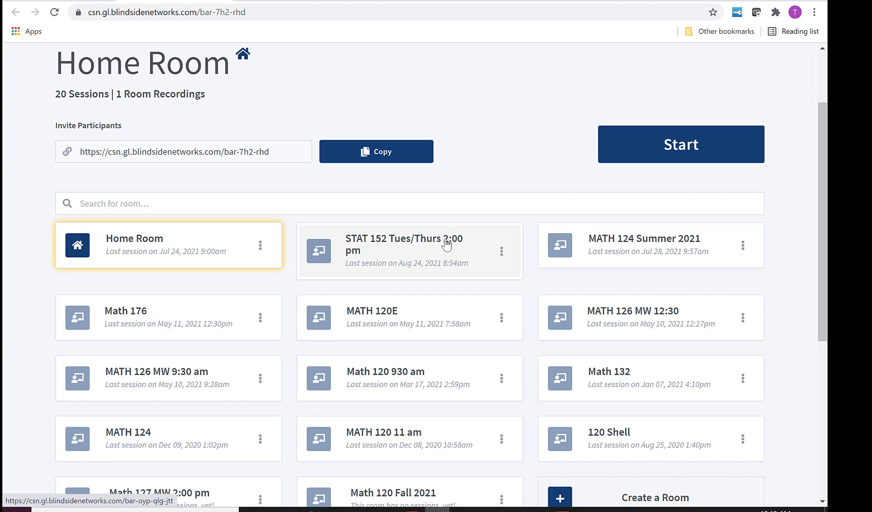
pyautogui.scroll(-5, 512, 294)
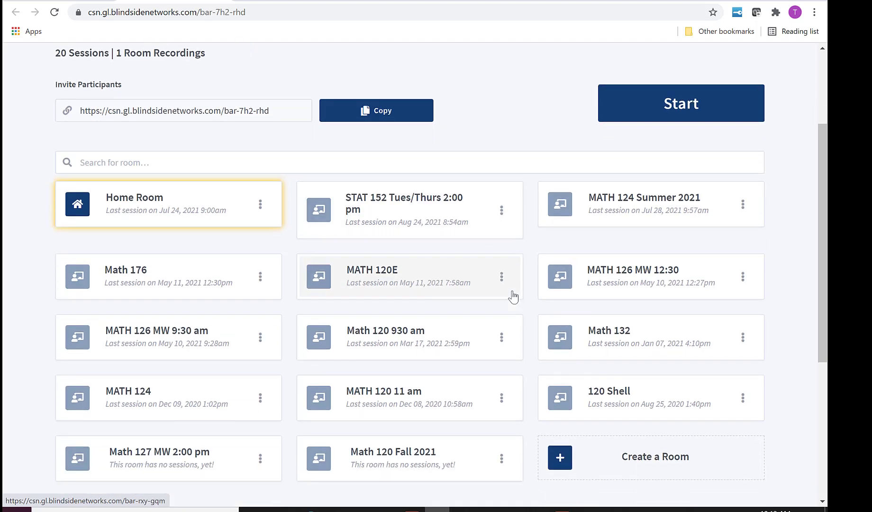
pyautogui.scroll(1, 512, 291)
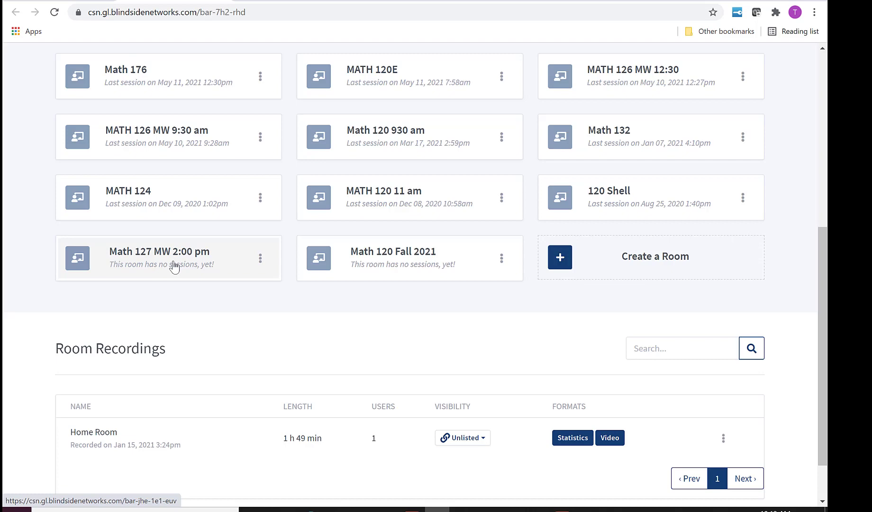
pyautogui.scroll(6, 277, 274)
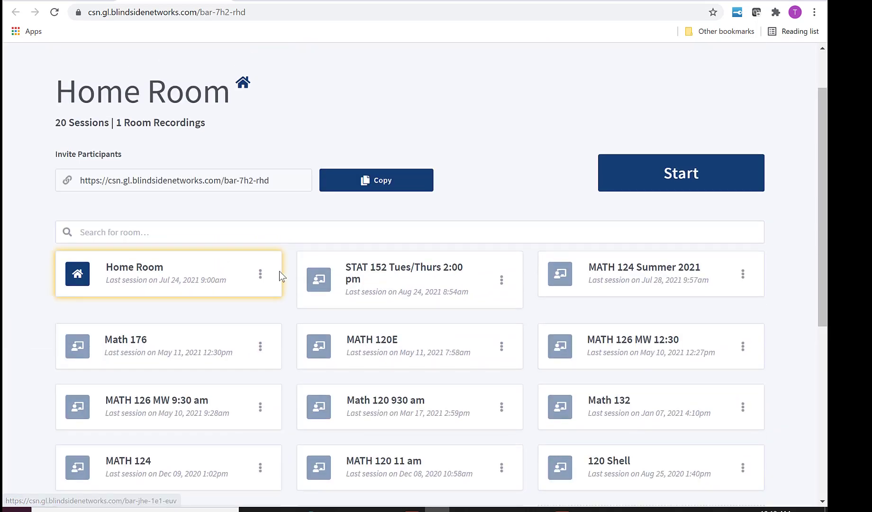
pyautogui.scroll(2, 279, 271)
pyautogui.click(378, 251)
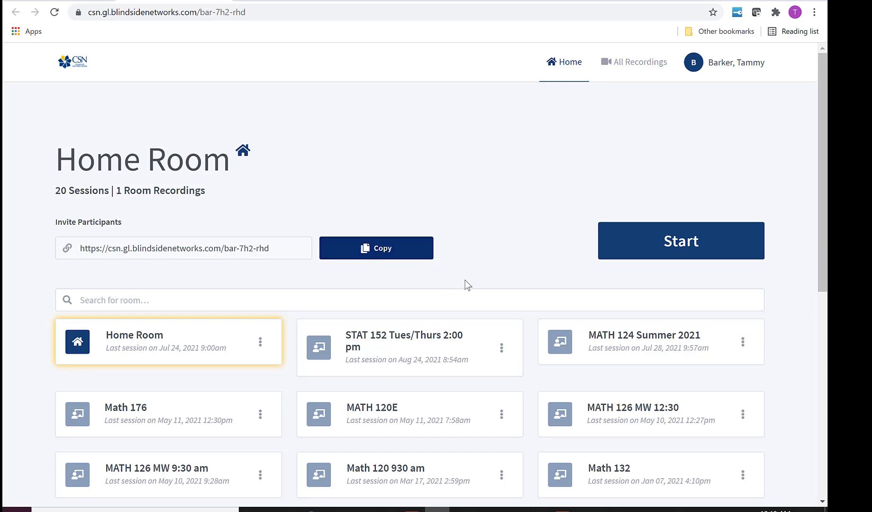
# Open the MATH 124 Summer 2021 room and examine its list of recordings with their Statistics and Video formats
pyautogui.scroll(-2, 466, 284)
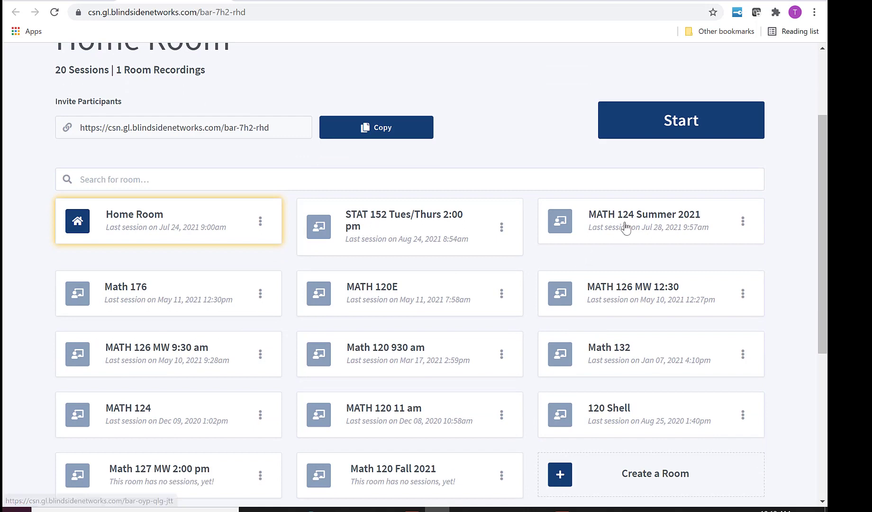
pyautogui.click(635, 222)
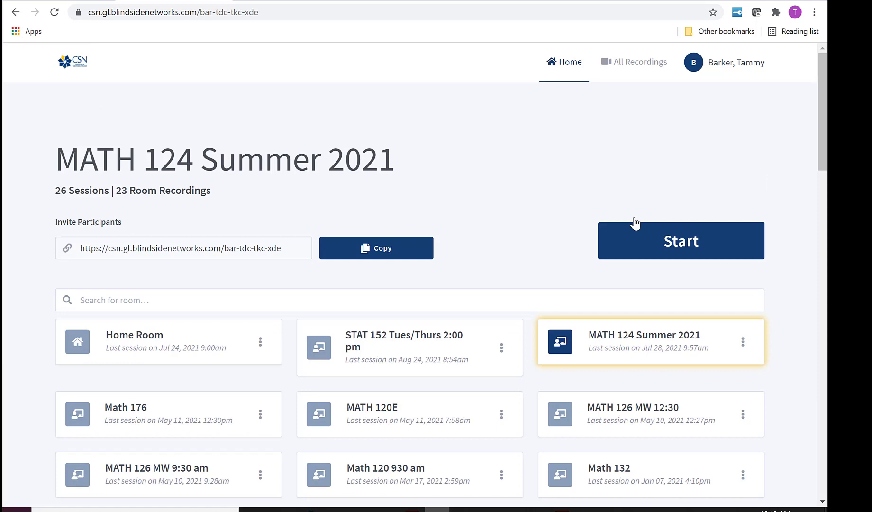
pyautogui.scroll(-3, 635, 221)
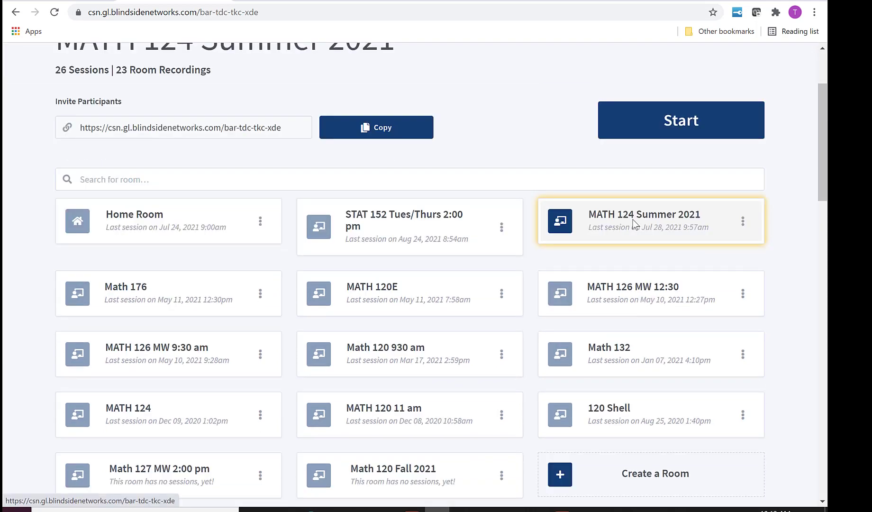
pyautogui.scroll(-5, 616, 228)
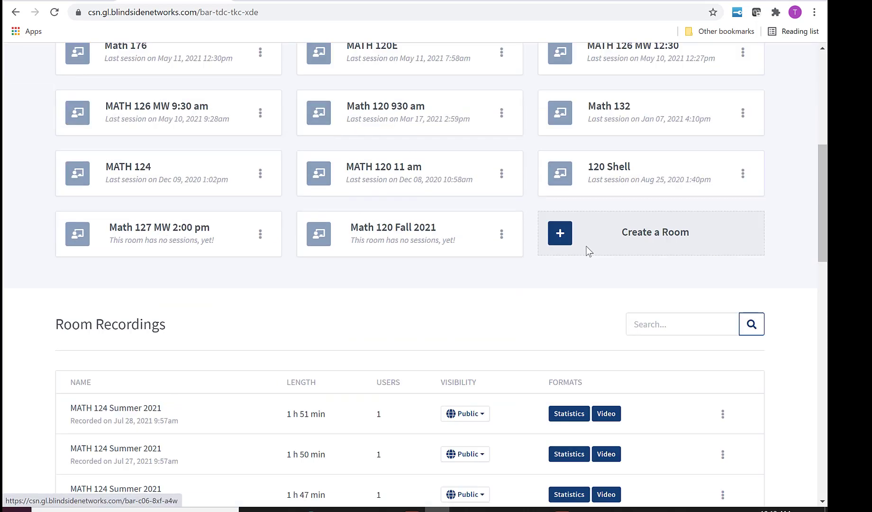
pyautogui.scroll(-10, 552, 273)
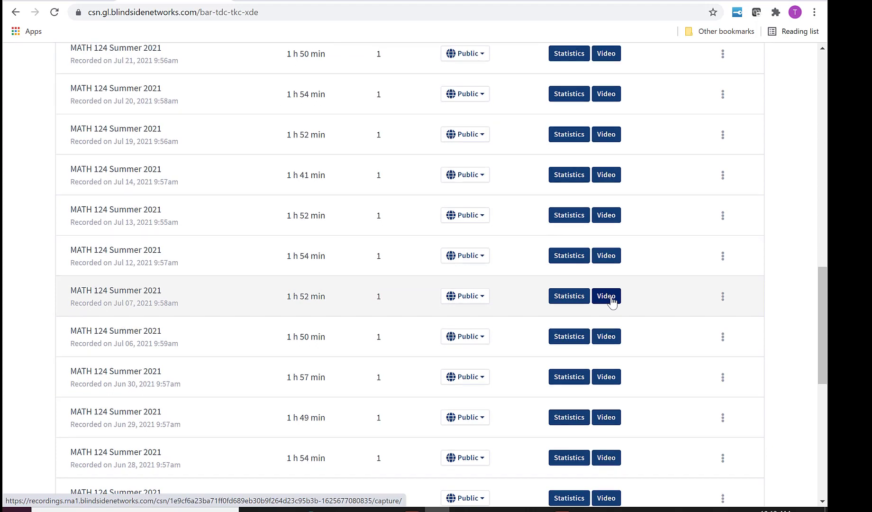
pyautogui.scroll(4, 612, 302)
pyautogui.scroll(2, 597, 283)
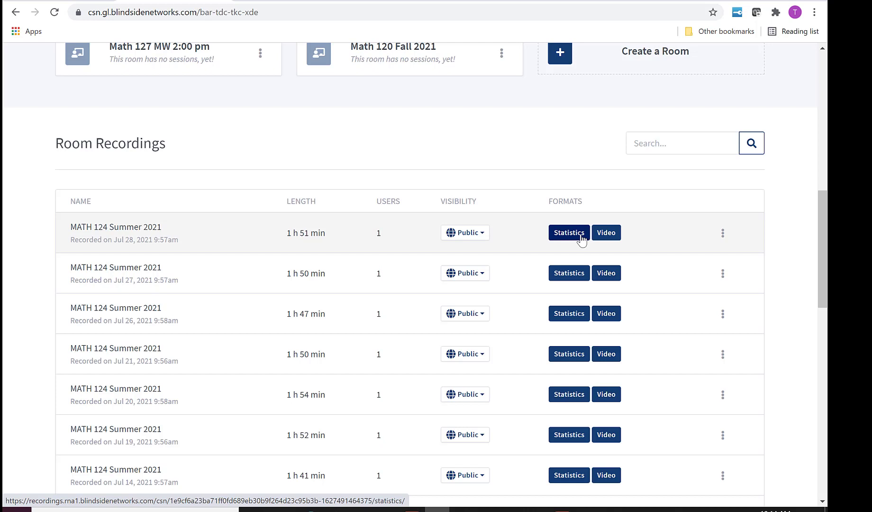
# View the visibility choices for the Jul 28, 2021 recording and return to the room's invitation link
pyautogui.click(474, 234)
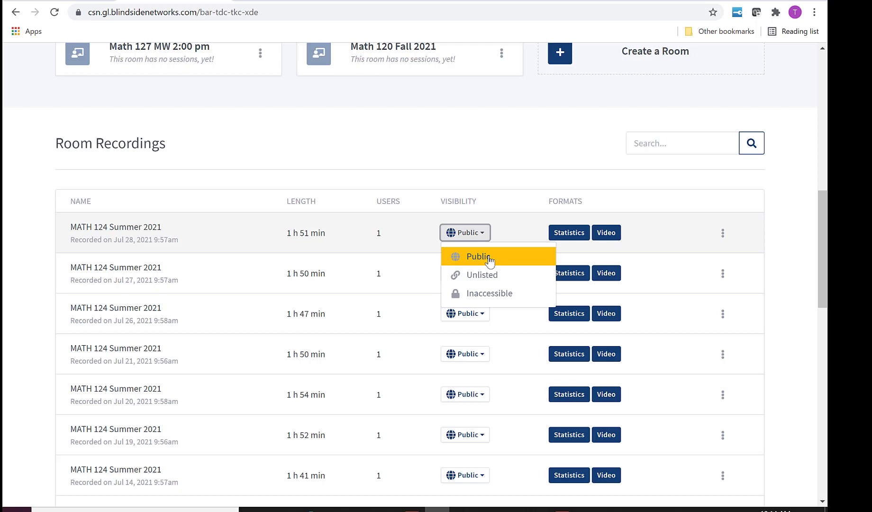
pyautogui.scroll(4, 399, 210)
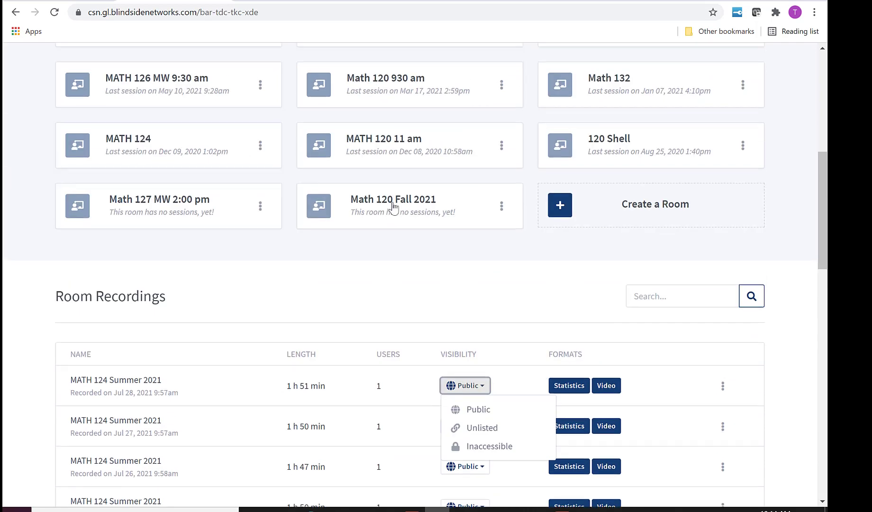
pyautogui.scroll(-3, 398, 213)
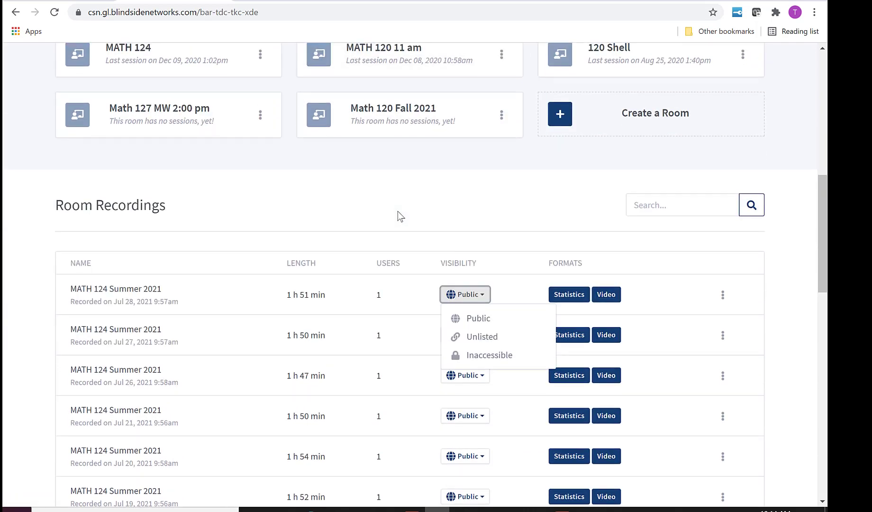
pyautogui.scroll(4, 398, 213)
pyautogui.scroll(5, 282, 165)
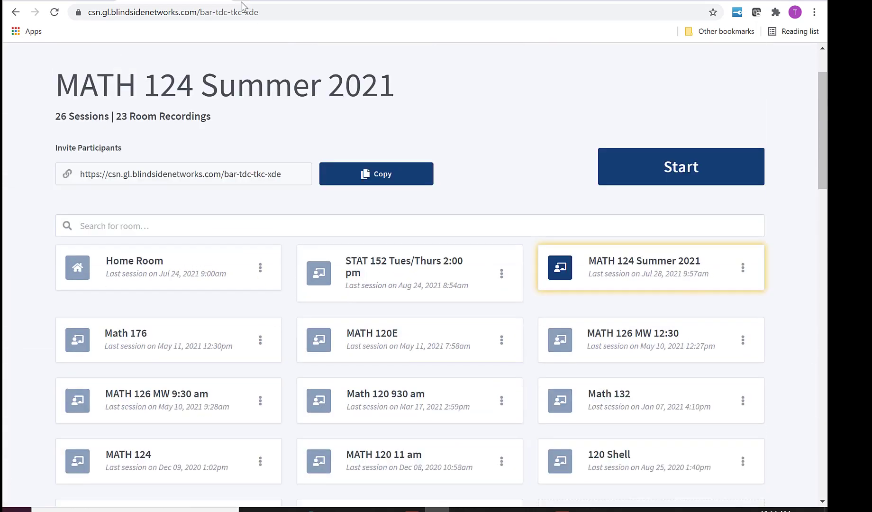
# Switch to the MATH 120 Canvas course home page and follow its Join Conference link to the BigBlueButton room
pyautogui.click(285, 1)
pyautogui.scroll(1, 334, 224)
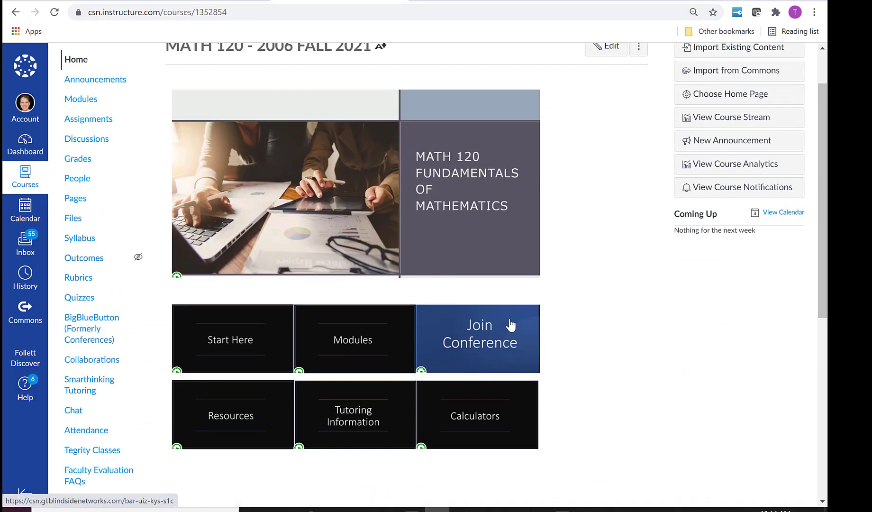
pyautogui.scroll(1, 508, 325)
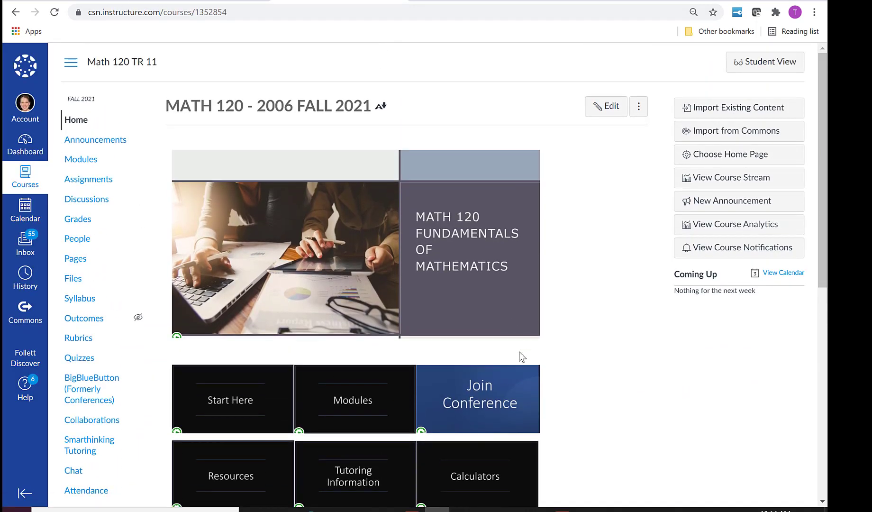
pyautogui.click(502, 405)
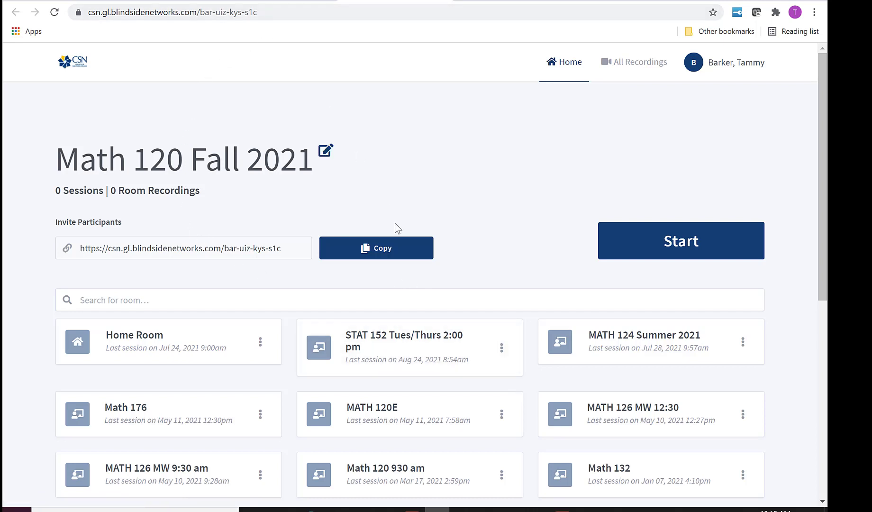
# Return to the Canvas course, view the Start Here MATH 120 Fall 2021 page in Modules, and go back to Home
pyautogui.click(253, 1)
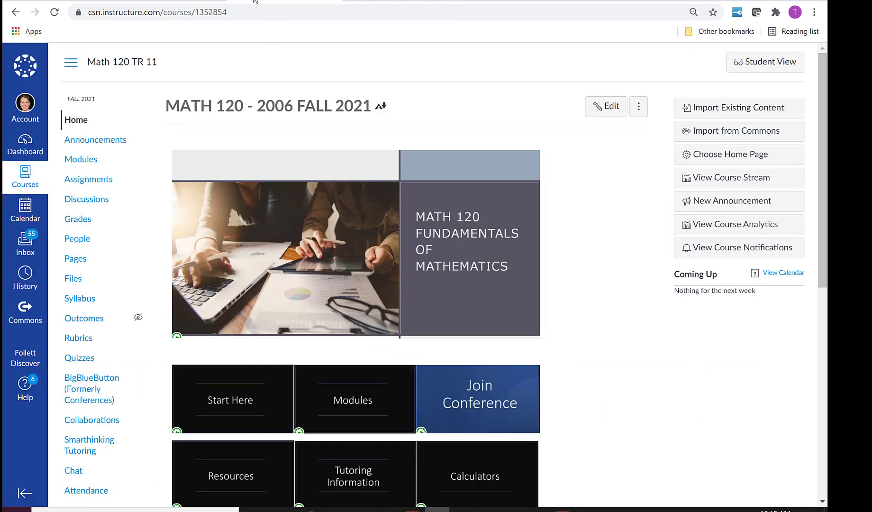
pyautogui.click(83, 164)
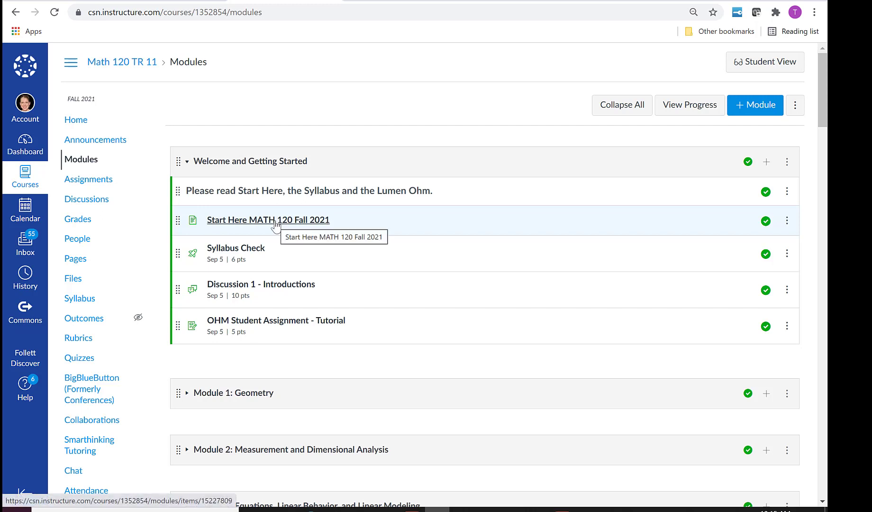
pyautogui.click(275, 221)
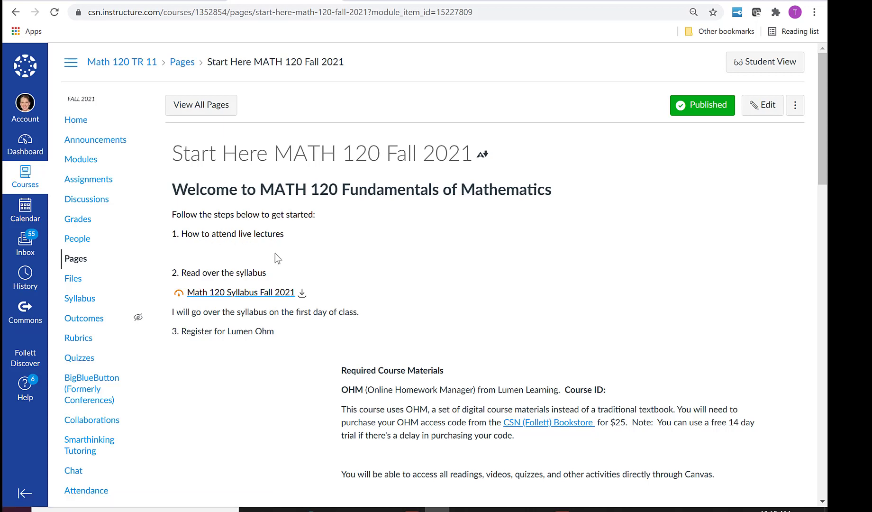
pyautogui.click(77, 121)
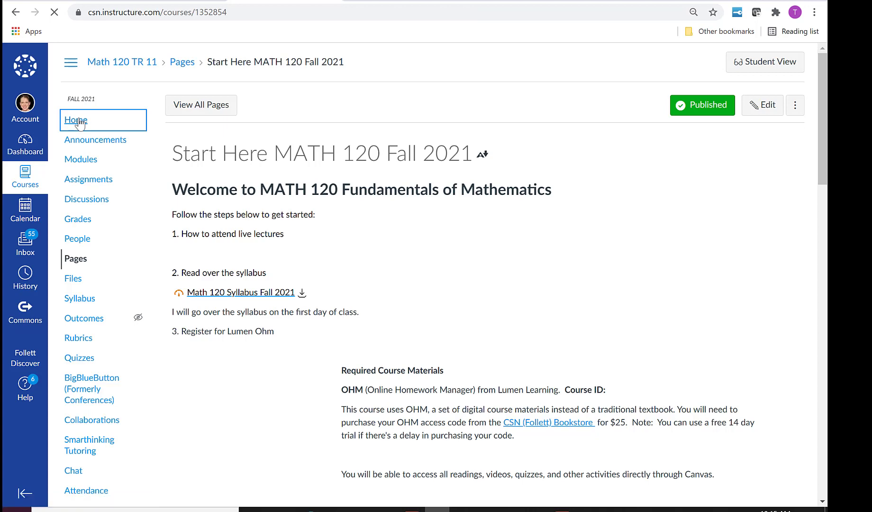